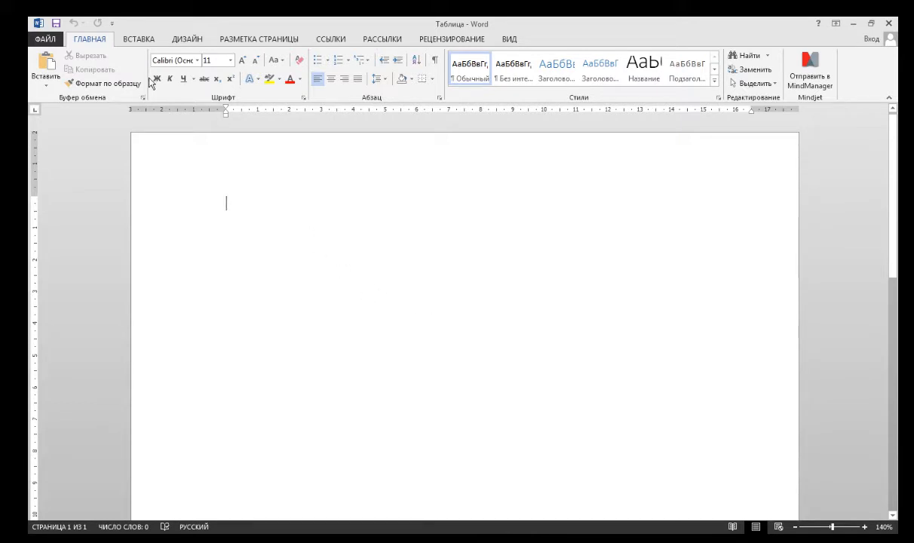
Insert a 10-column by 8-row table from the quick table grid.
{"action": "left_click", "coordinate": [143, 41]}
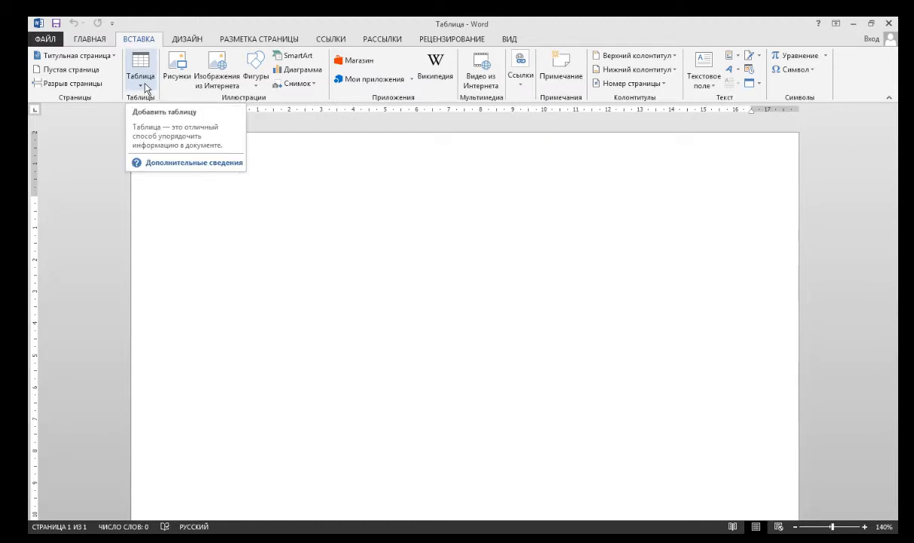
{"action": "left_click", "coordinate": [146, 88]}
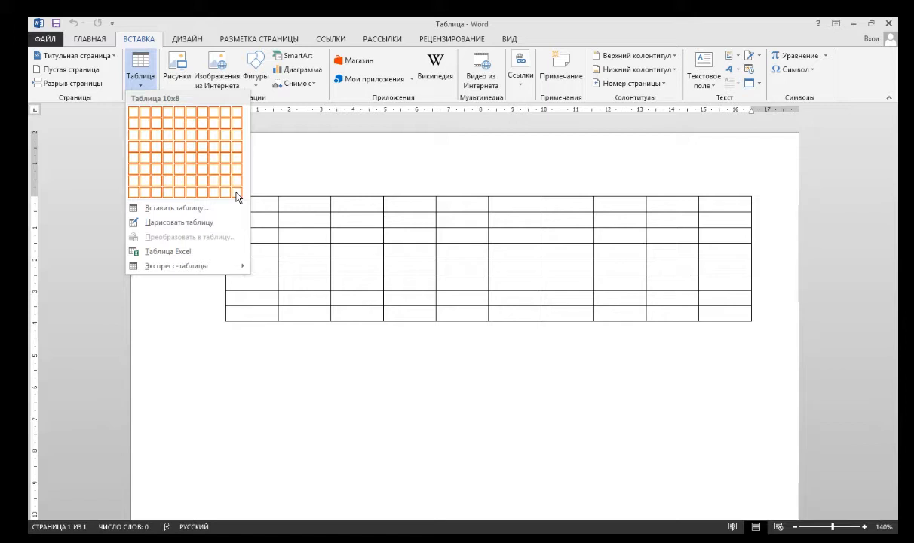
{"action": "left_click", "coordinate": [236, 197]}
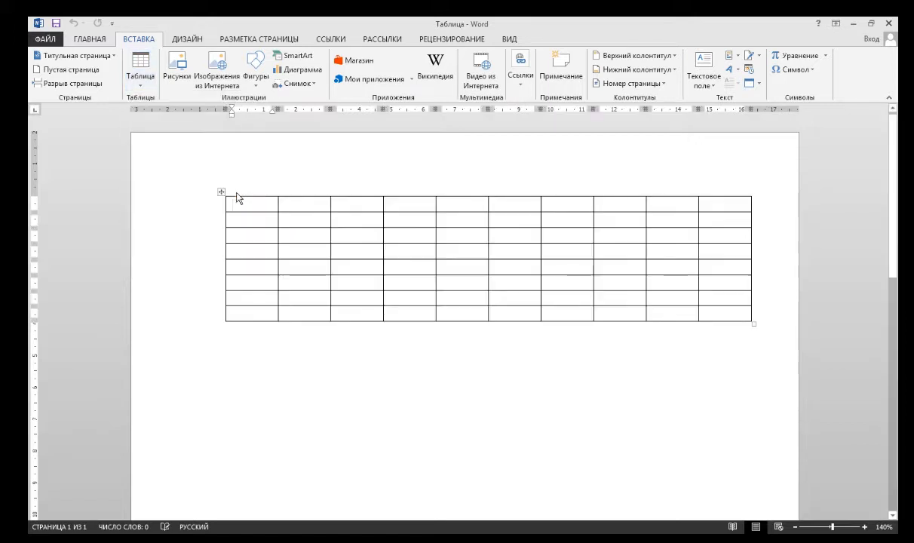
{"action": "left_click", "coordinate": [445, 386]}
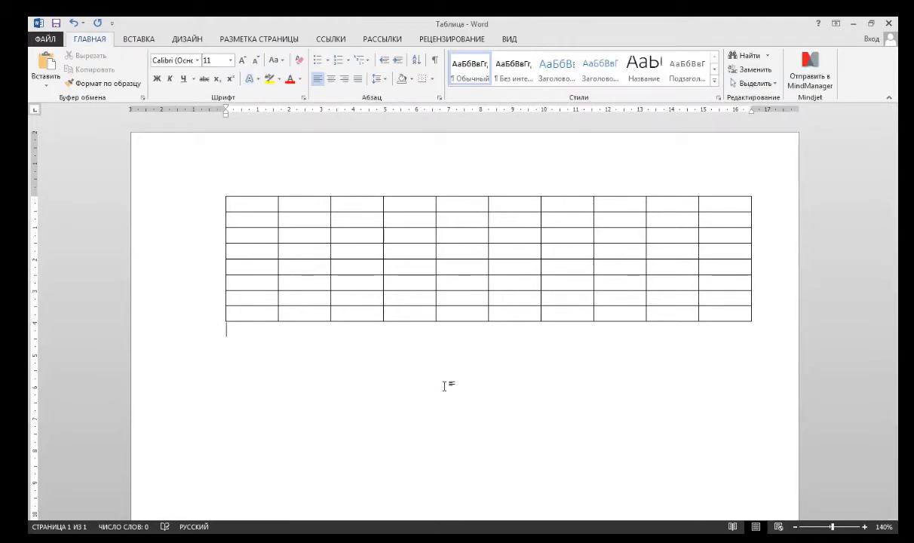
{"action": "key", "text": "ctrl+shift+d"}
{"action": "mouse_move", "coordinate": [213, 186]}
{"action": "left_mouse_down"}
{"action": "mouse_move", "coordinate": [256, 211]}
{"action": "mouse_move", "coordinate": [466, 206]}
{"action": "mouse_move", "coordinate": [776, 218]}
{"action": "left_mouse_up"}
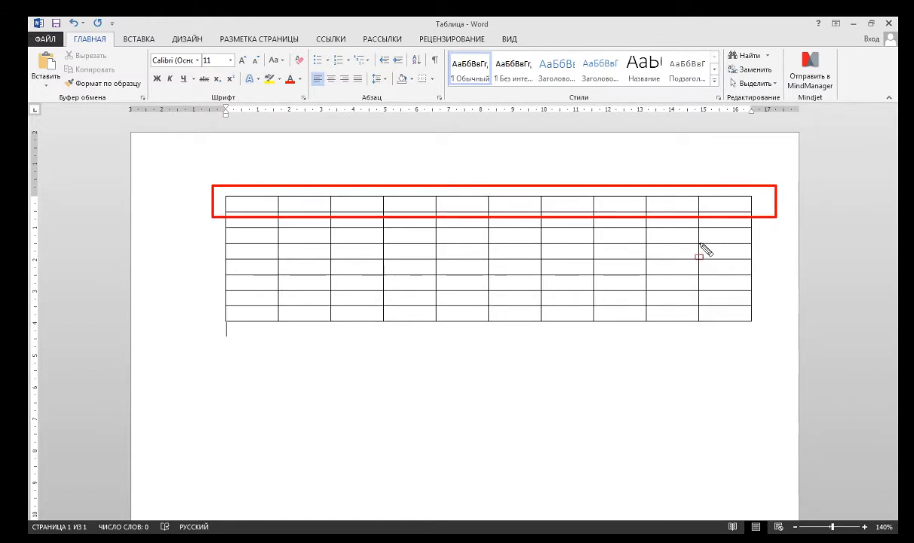
{"action": "key", "text": "Escape"}
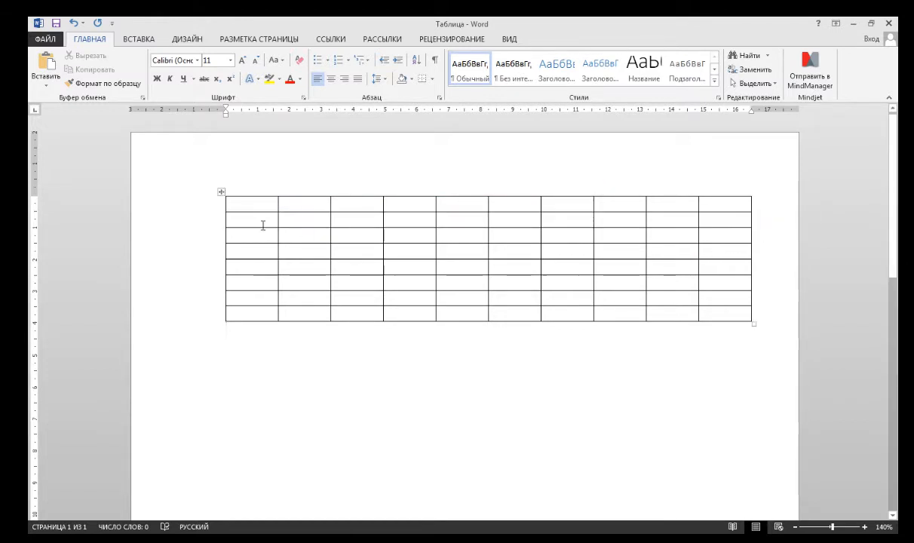
{"action": "key", "text": "ctrl+shift+d"}
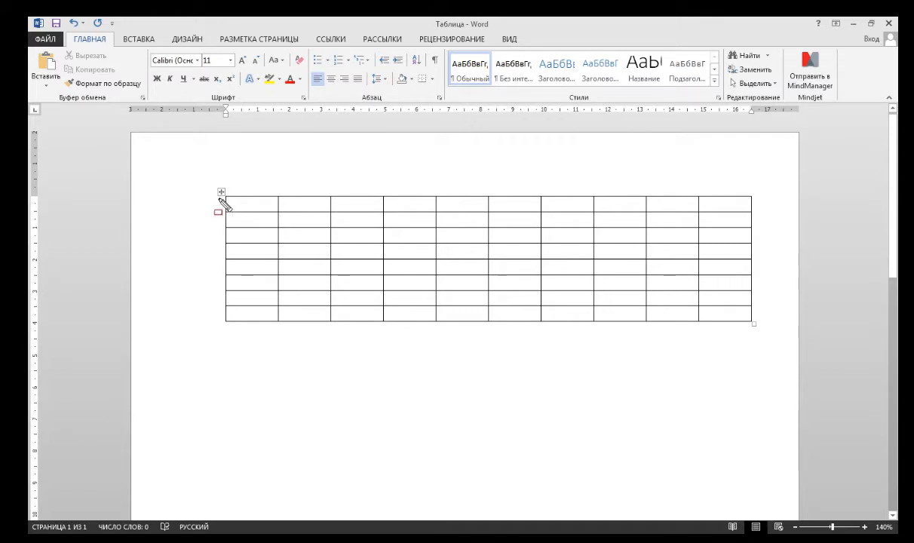
{"action": "mouse_move", "coordinate": [215, 178]}
{"action": "left_mouse_down"}
{"action": "mouse_move", "coordinate": [273, 259]}
{"action": "mouse_move", "coordinate": [294, 321]}
{"action": "mouse_move", "coordinate": [282, 336]}
{"action": "left_mouse_up"}
{"action": "key", "text": "Escape"}
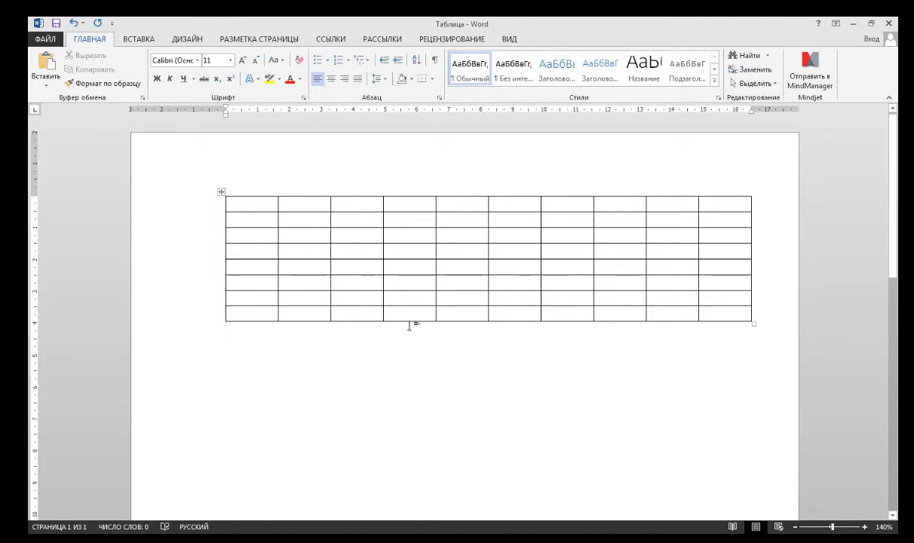
Select the whole table and delete it.
{"action": "left_click_drag", "start_coordinate": [717, 341], "coordinate": [272, 199]}
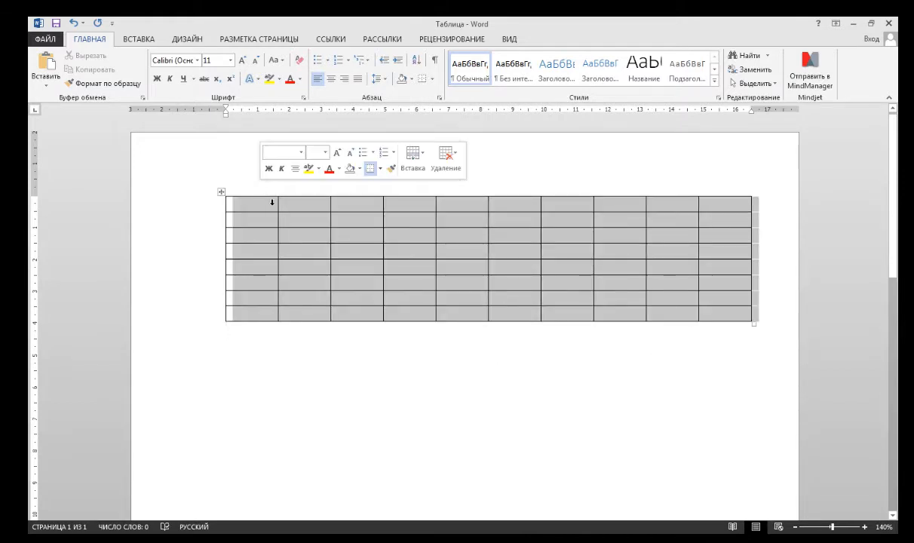
{"action": "right_click", "coordinate": [405, 224]}
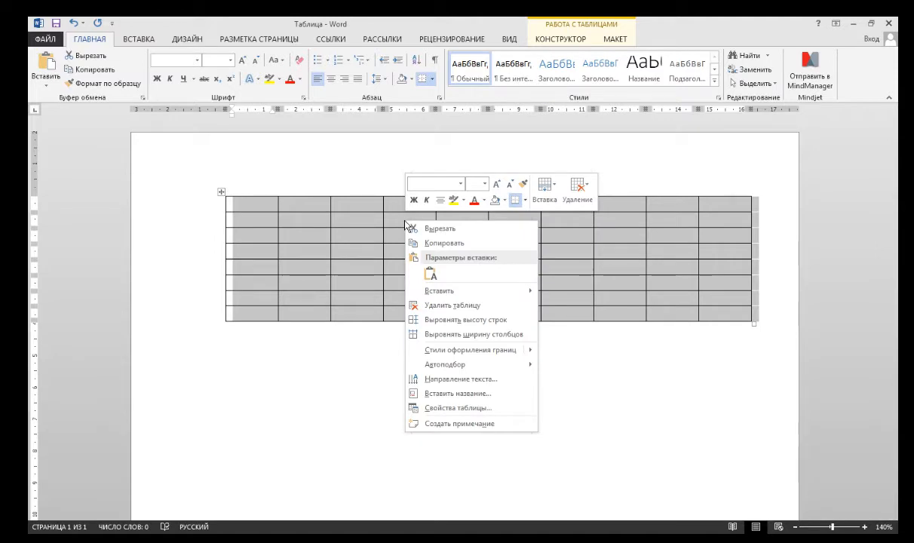
{"action": "left_click", "coordinate": [458, 308]}
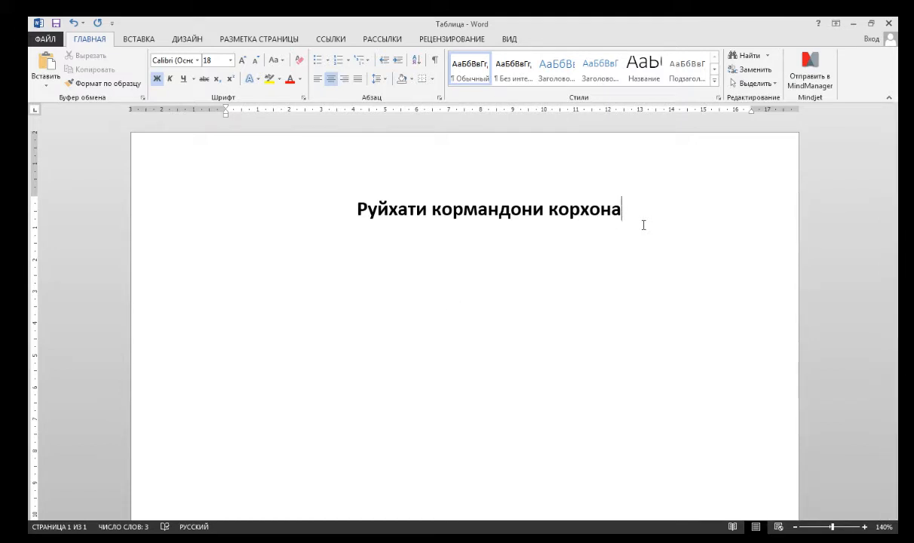
Insert a table with 5 columns and 11 rows below the title through the Insert Table dialog.
{"action": "left_click", "coordinate": [139, 39]}
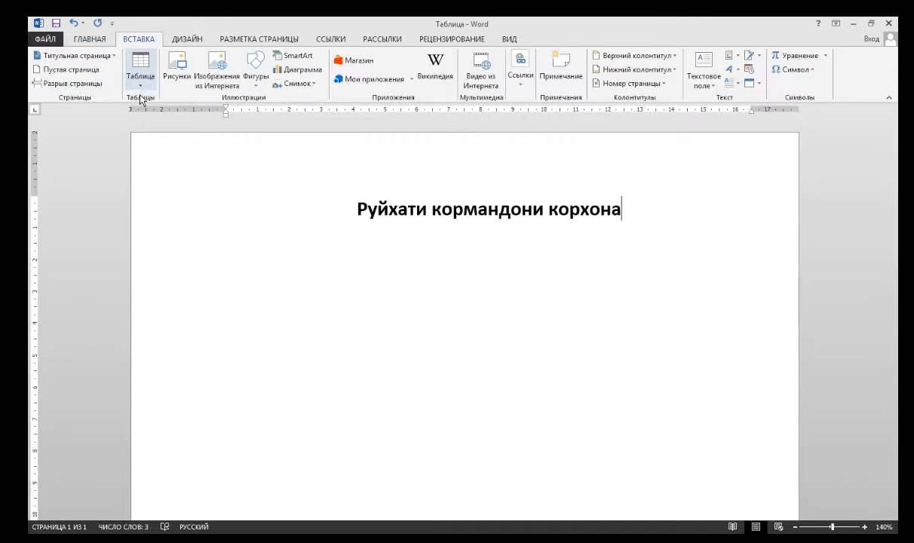
{"action": "left_click", "coordinate": [142, 89]}
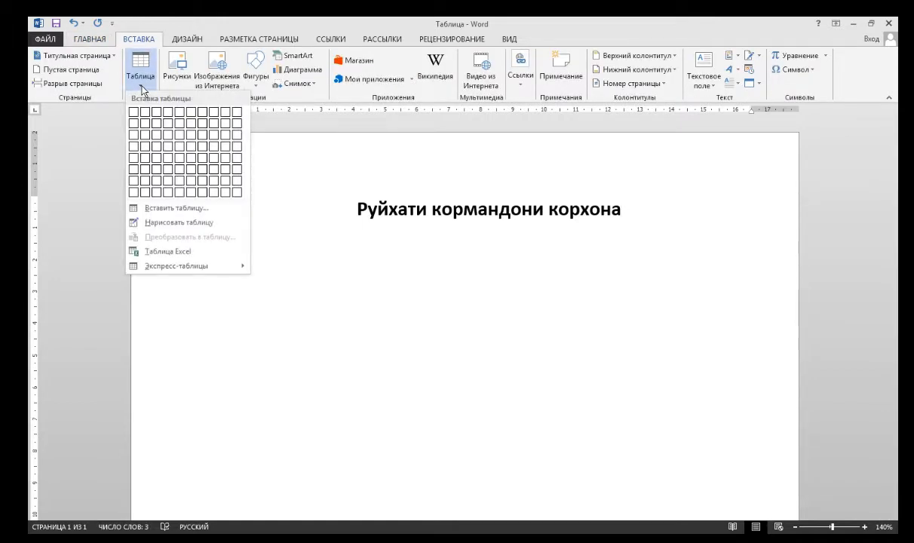
{"action": "left_click", "coordinate": [186, 209]}
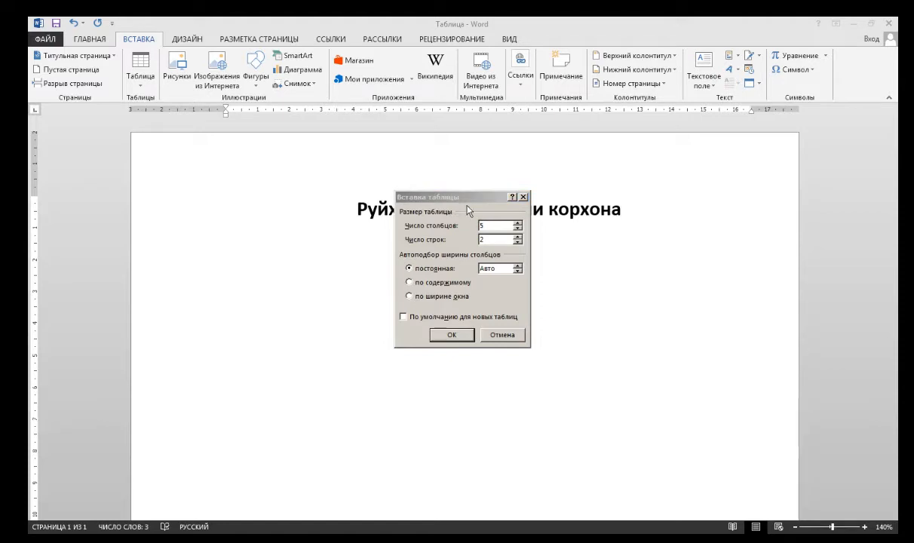
{"action": "left_click", "coordinate": [467, 210]}
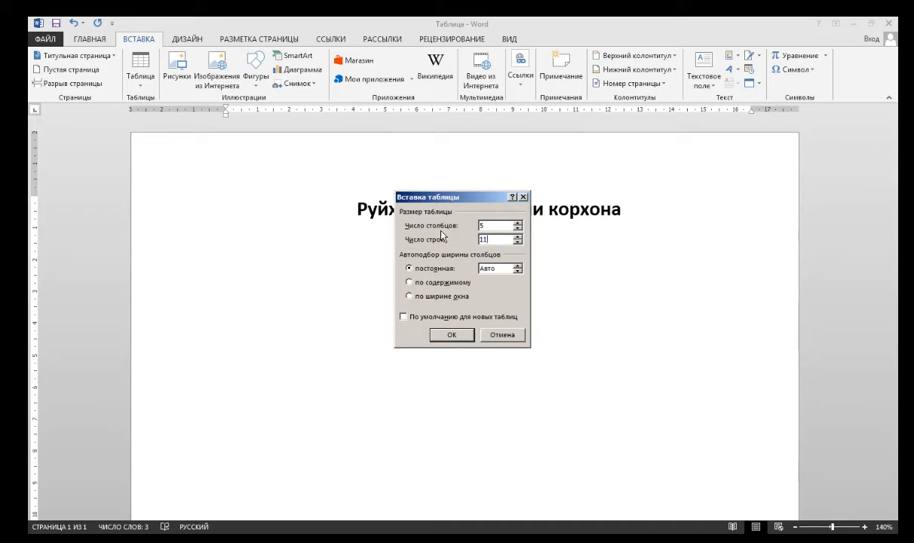
{"action": "left_click", "coordinate": [462, 336]}
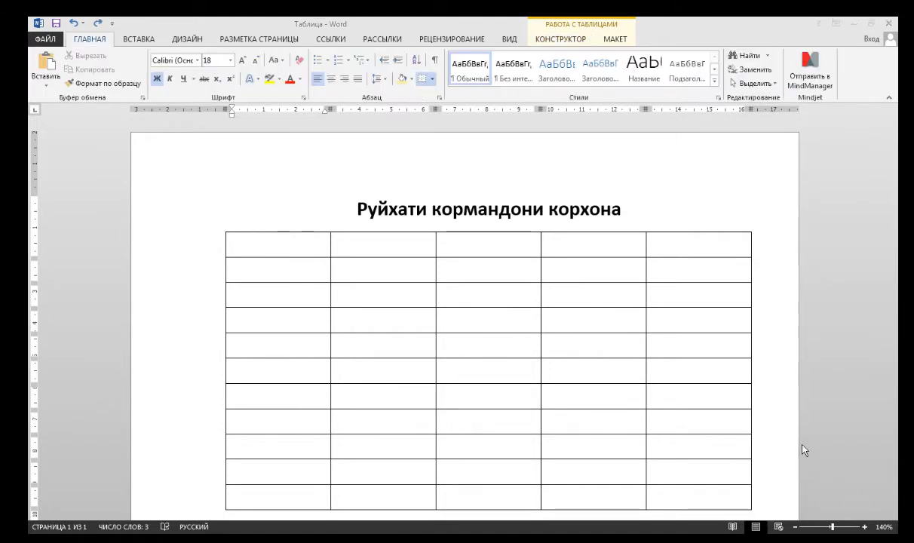
Fill the first two header cells with "№" and "Ному насаб".
{"action": "left_click", "coordinate": [296, 249]}
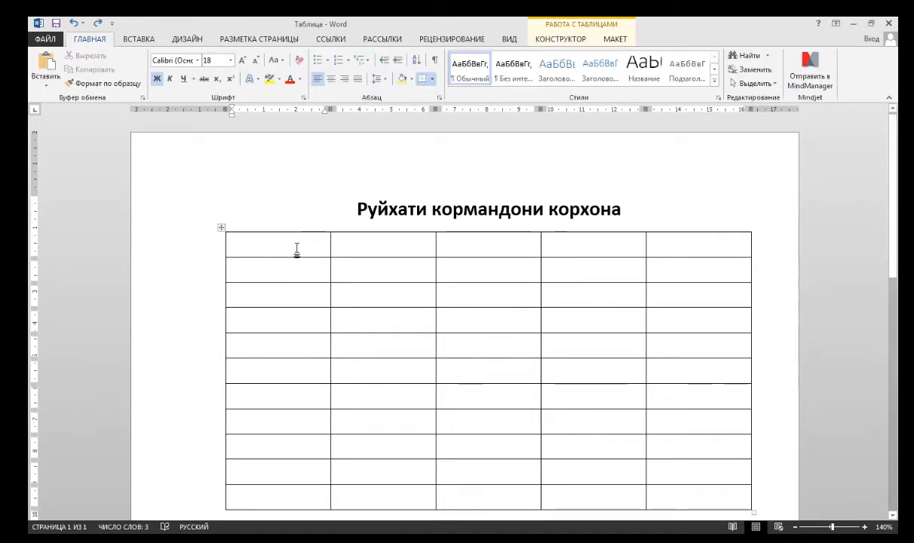
{"action": "type", "text": "№"}
{"action": "key", "text": "Tab"}
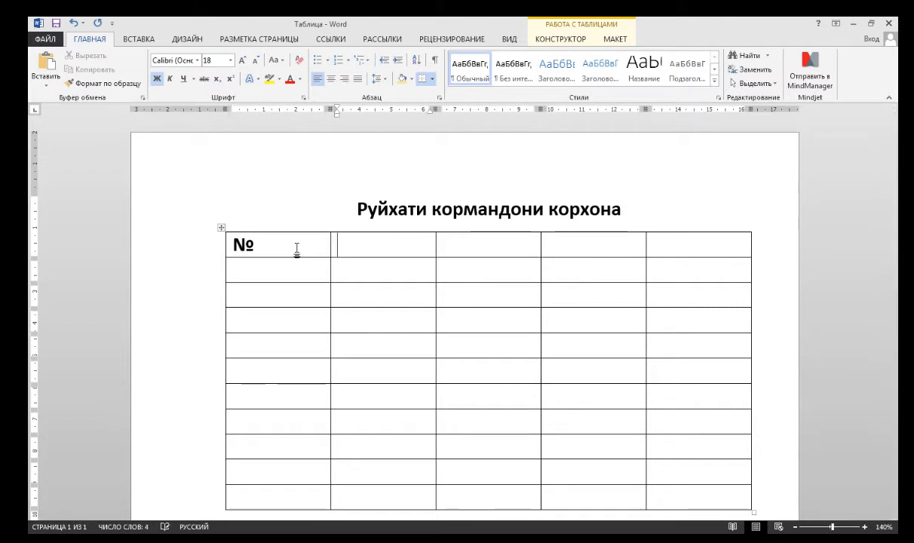
{"action": "type", "text": "Но"}
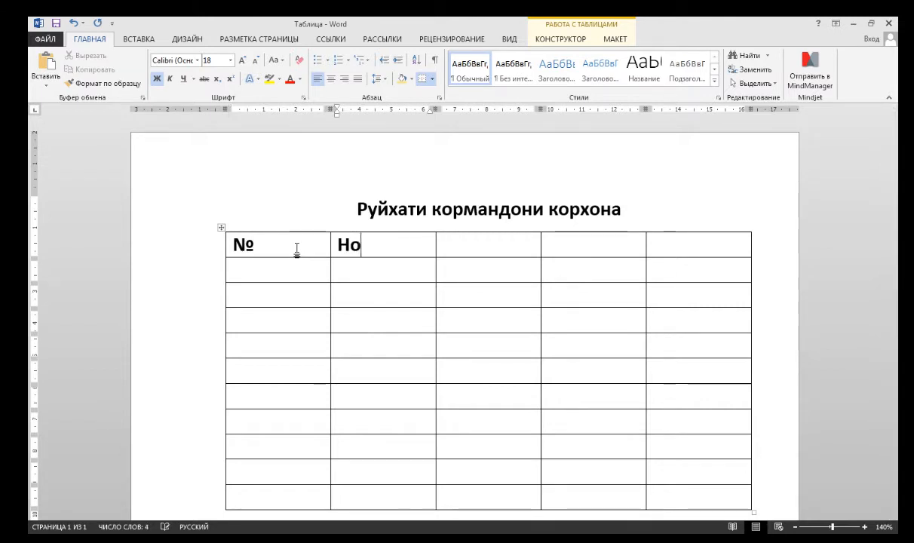
{"action": "type", "text": "му насаб"}
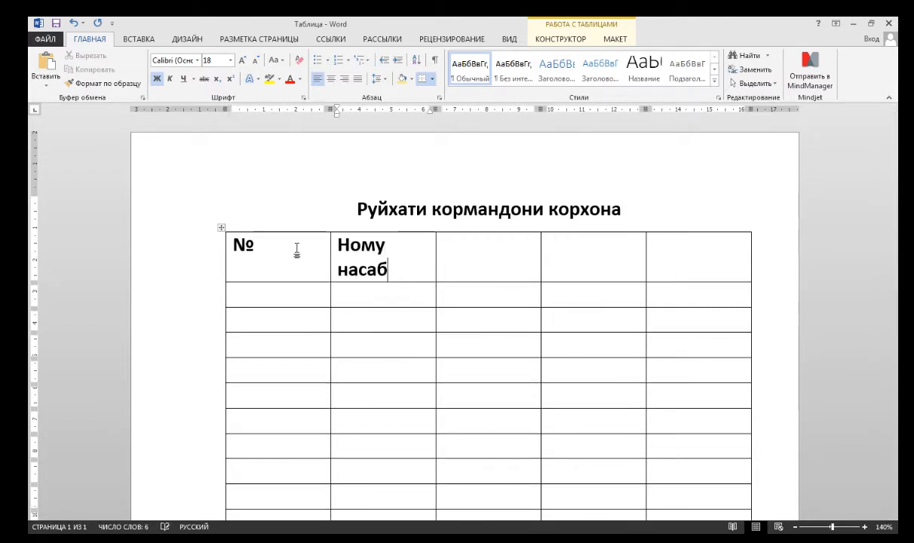
{"action": "key", "text": "Tab"}
Fill the remaining header cells with "Соли таваллуд", "Вазифа" and "Телефон".
{"action": "type", "text": "Соли таваллу"}
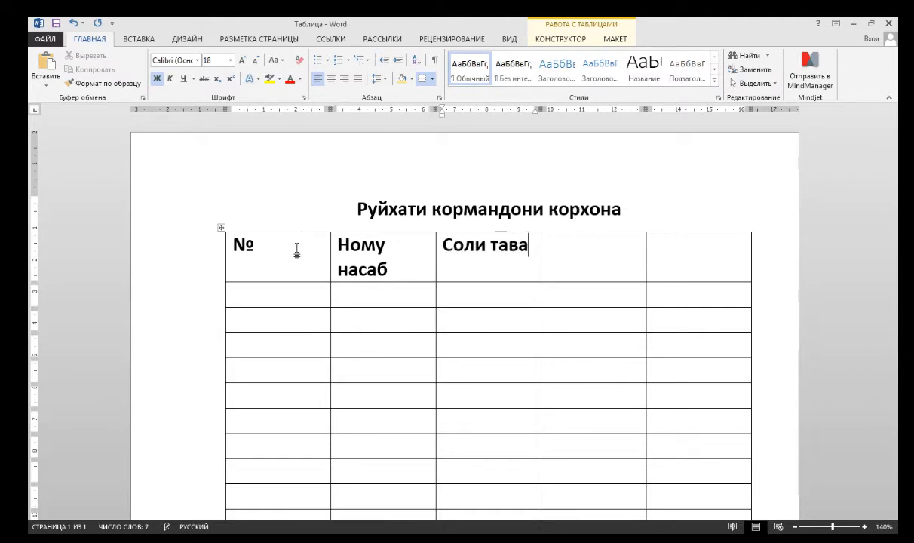
{"action": "key", "text": "BackSpace"}
{"action": "type", "text": "уд"}
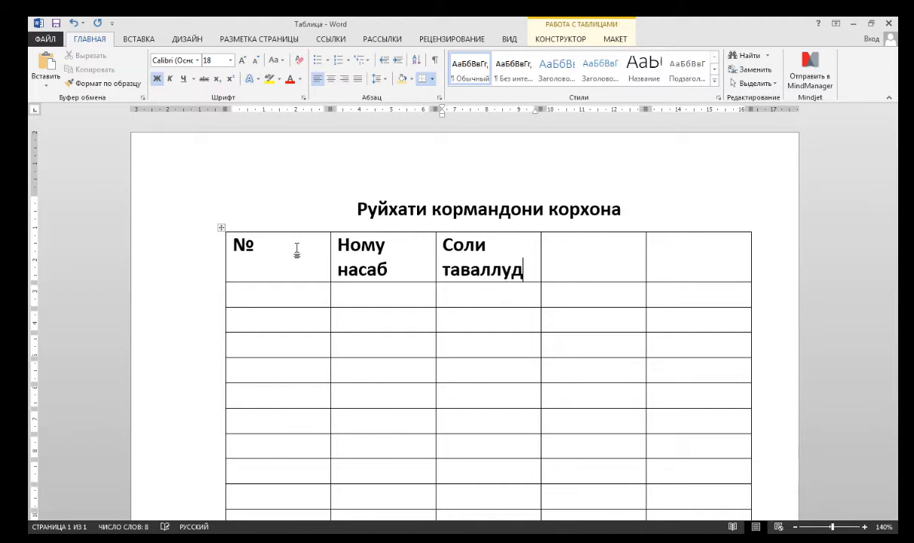
{"action": "key", "text": "Tab"}
{"action": "type", "text": "Вазифа"}
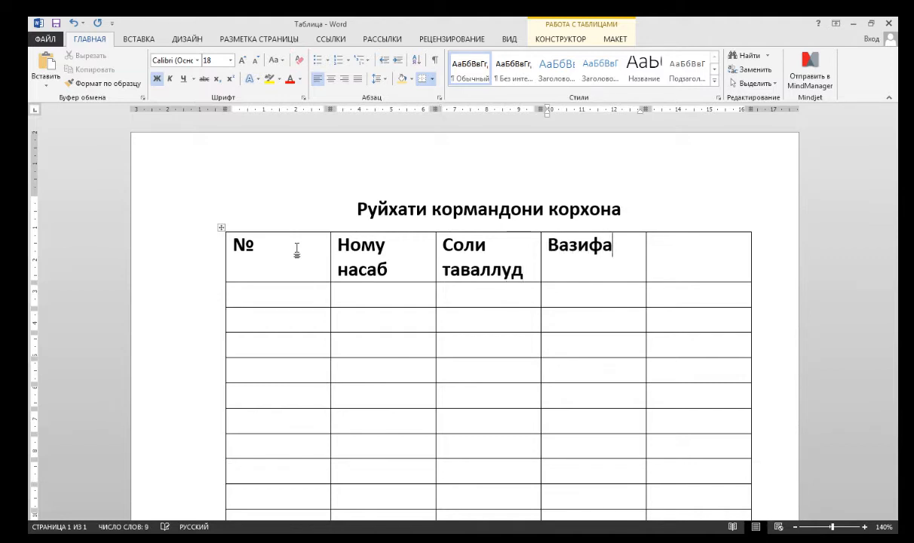
{"action": "key", "text": "Tab"}
{"action": "type", "text": "Телефон"}
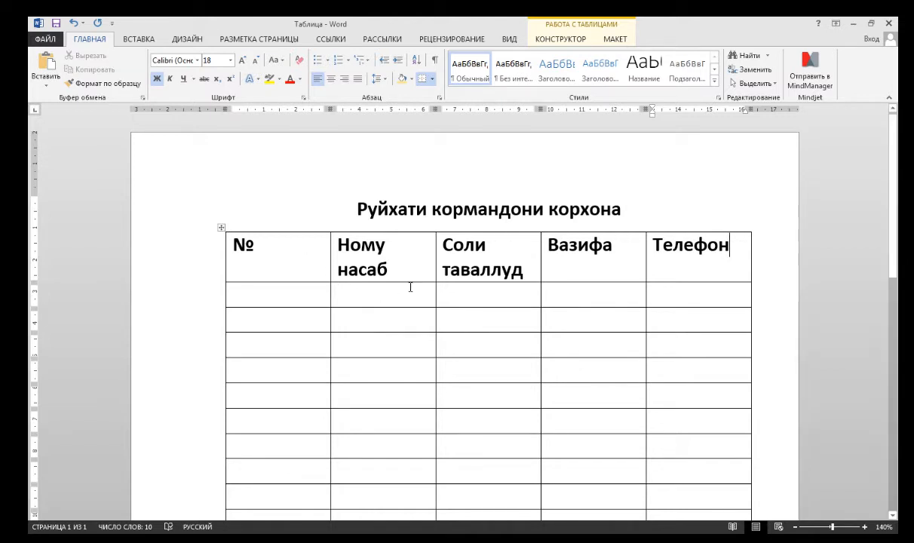
Select the header row and change its font colour to dark blue.
{"action": "mouse_move", "coordinate": [688, 247]}
{"action": "left_mouse_down"}
{"action": "mouse_move", "coordinate": [521, 258]}
{"action": "mouse_move", "coordinate": [243, 255]}
{"action": "left_mouse_up"}
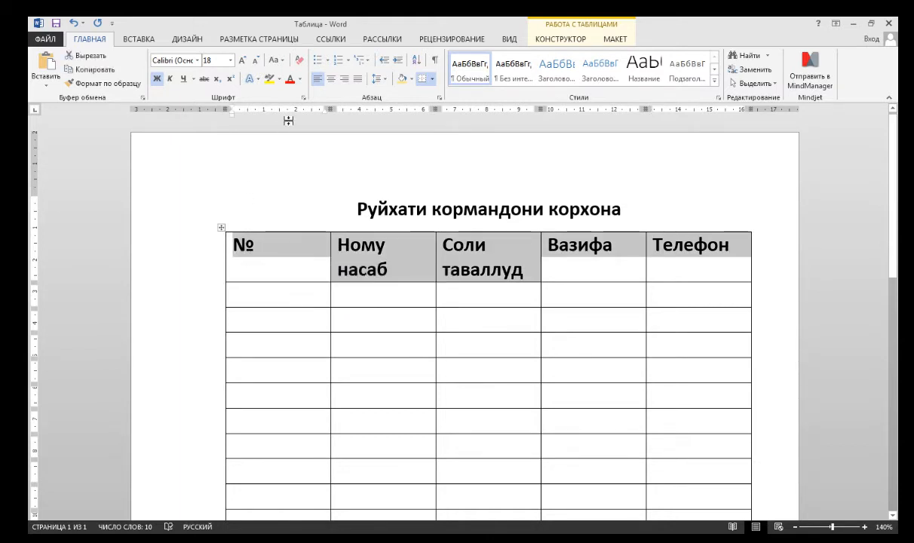
{"action": "left_click", "coordinate": [300, 80]}
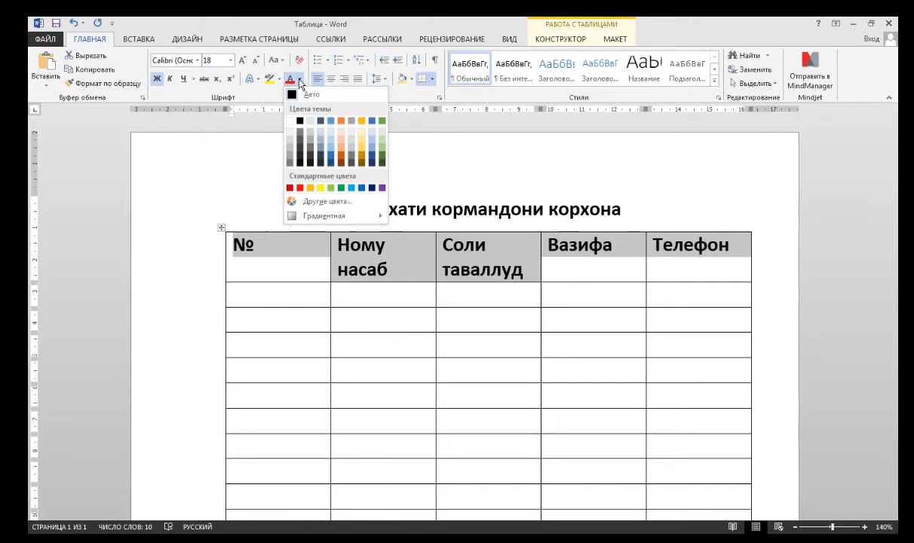
{"action": "left_click", "coordinate": [363, 187]}
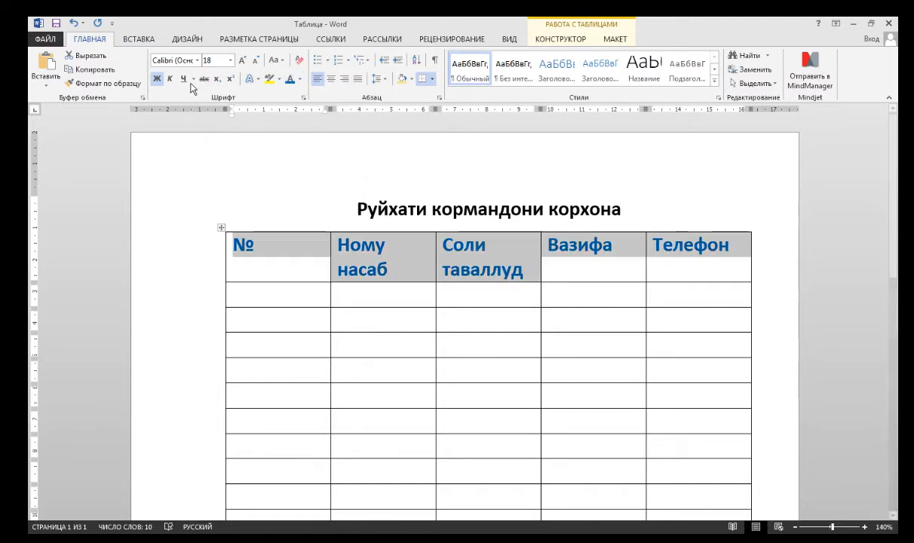
Format the header text as centred, bold and 12 pt.
{"action": "left_click", "coordinate": [155, 79]}
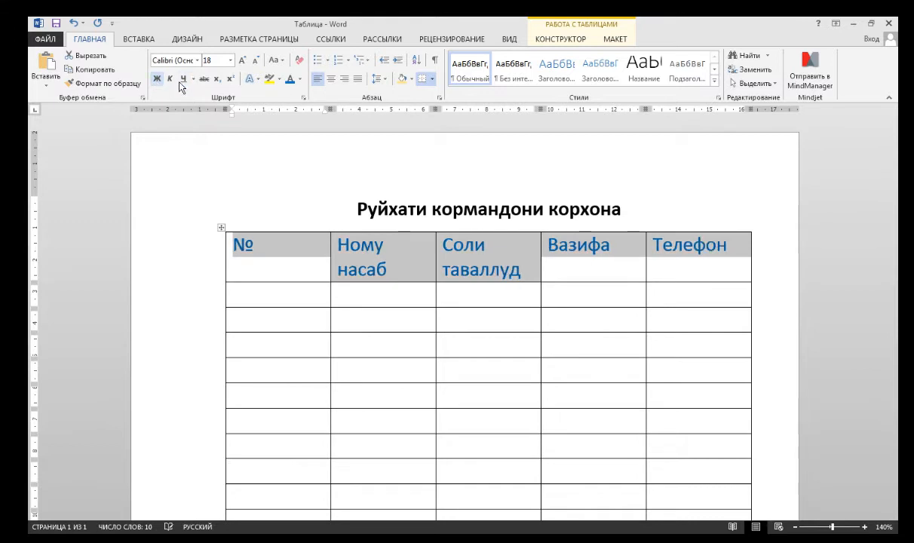
{"action": "left_click", "coordinate": [257, 62]}
{"action": "left_click", "coordinate": [257, 62]}
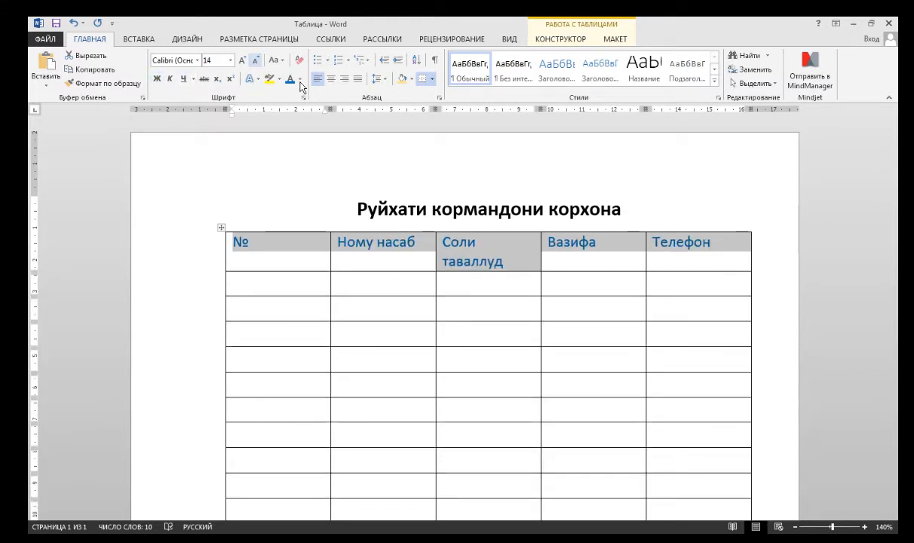
{"action": "left_click", "coordinate": [331, 80]}
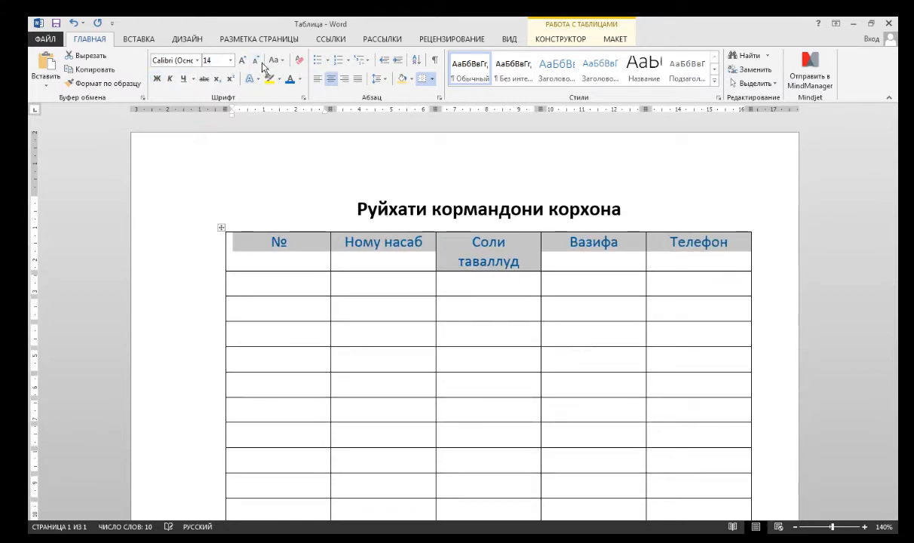
{"action": "left_click", "coordinate": [157, 79]}
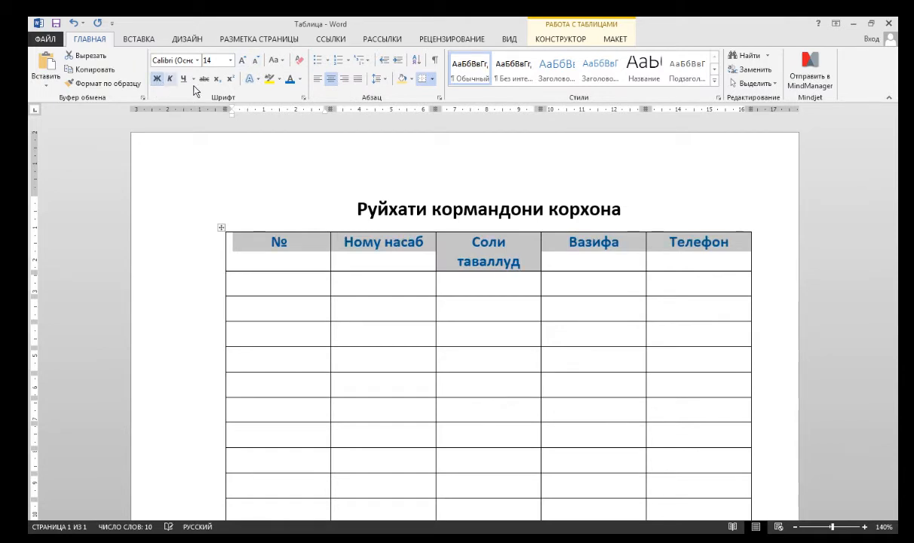
{"action": "left_click", "coordinate": [255, 62]}
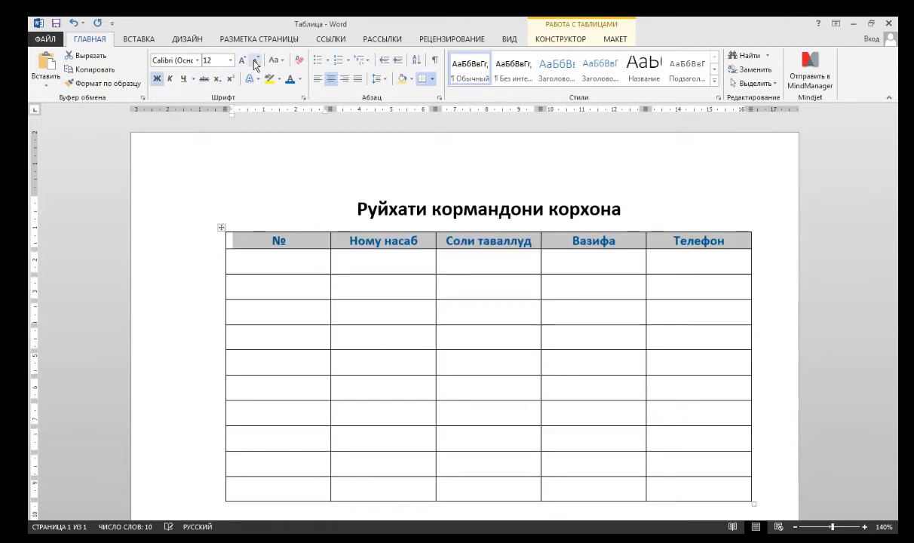
Shade the header row cells with a light blue-grey theme colour.
{"action": "left_click", "coordinate": [411, 79]}
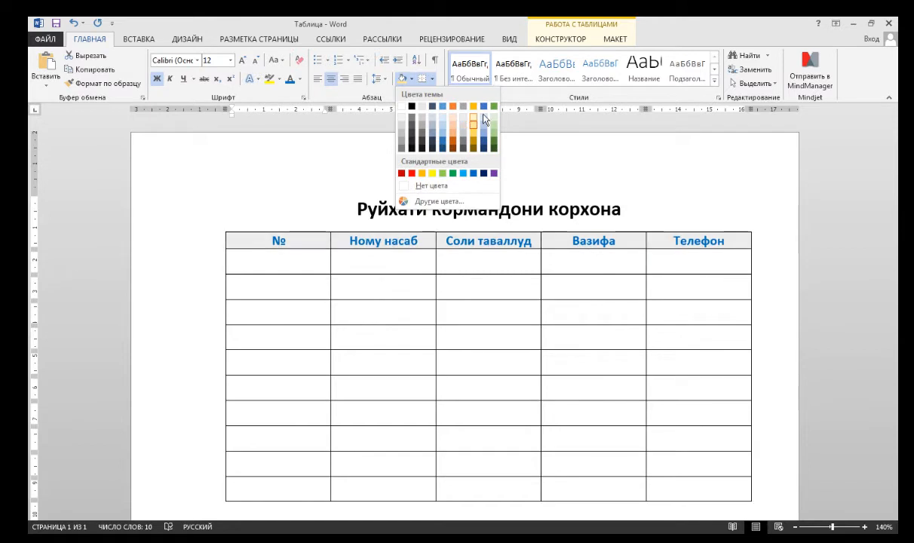
{"action": "left_click", "coordinate": [435, 121]}
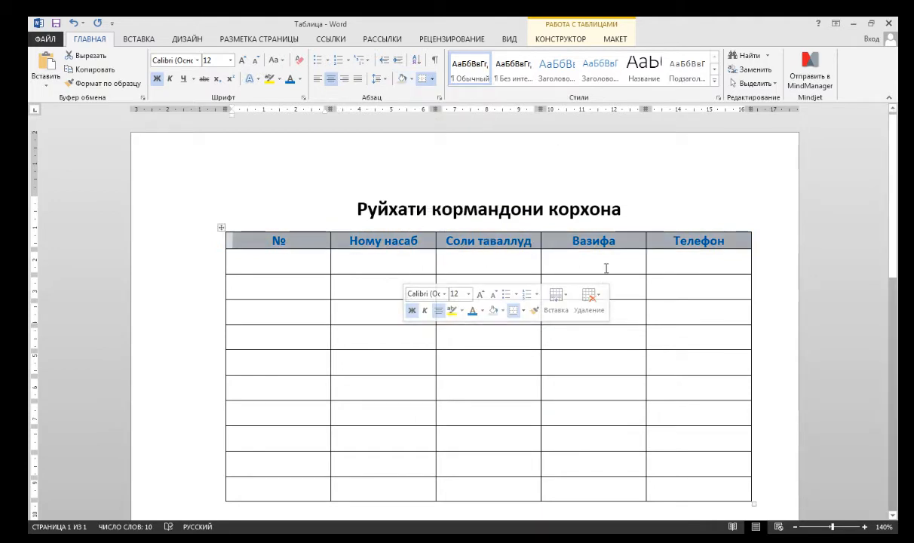
Select the header row and change its font colour to black.
{"action": "left_click_drag", "start_coordinate": [683, 229], "coordinate": [263, 231]}
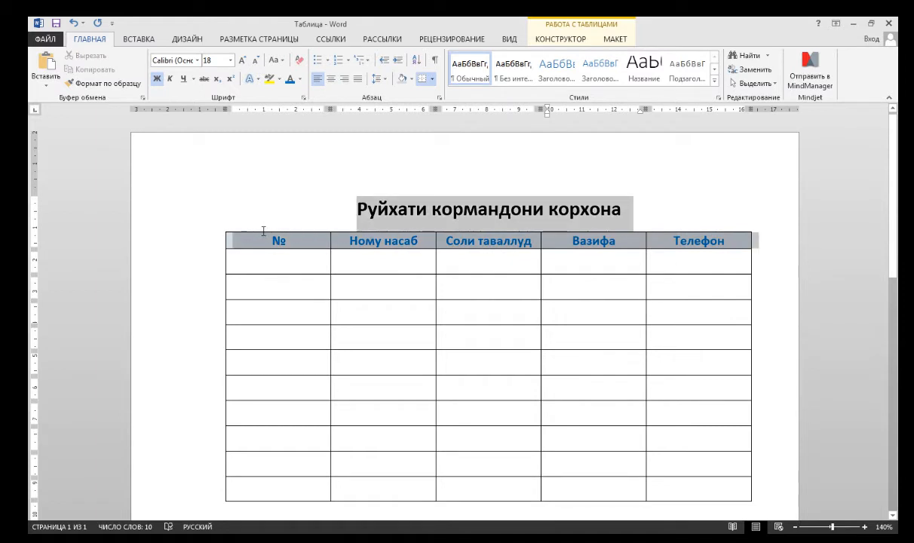
{"action": "left_click", "coordinate": [249, 239]}
{"action": "left_click", "coordinate": [299, 78]}
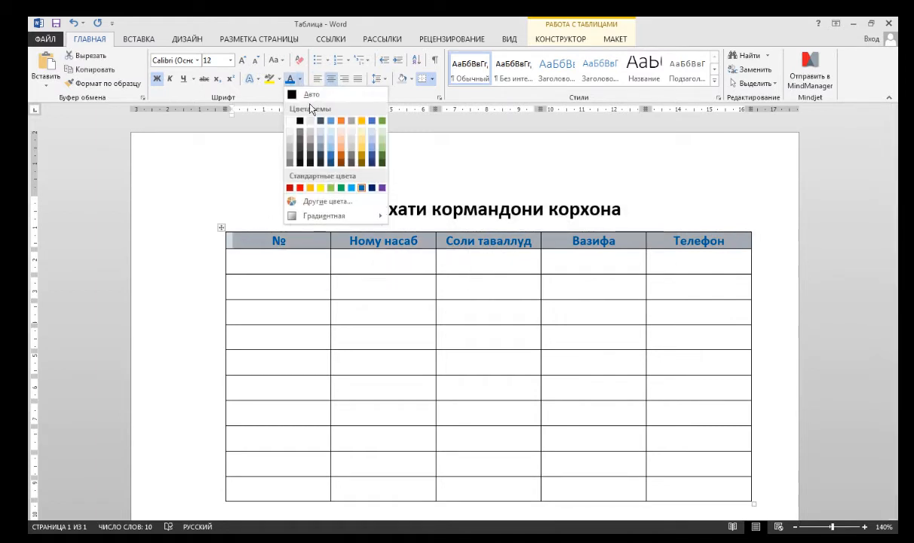
{"action": "left_click", "coordinate": [299, 120]}
{"action": "left_click", "coordinate": [297, 274]}
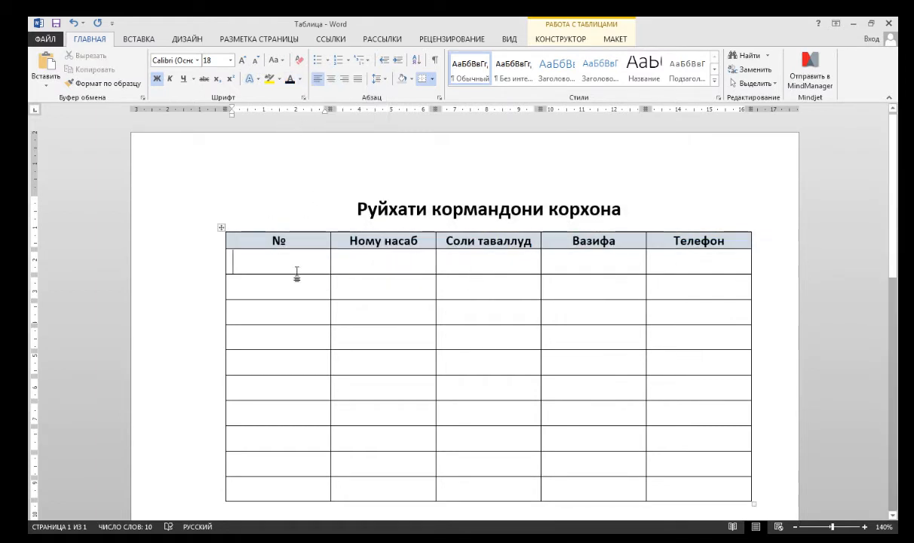
Narrow the № column by moving its right border closer to the numbers.
{"action": "left_click", "coordinate": [582, 295]}
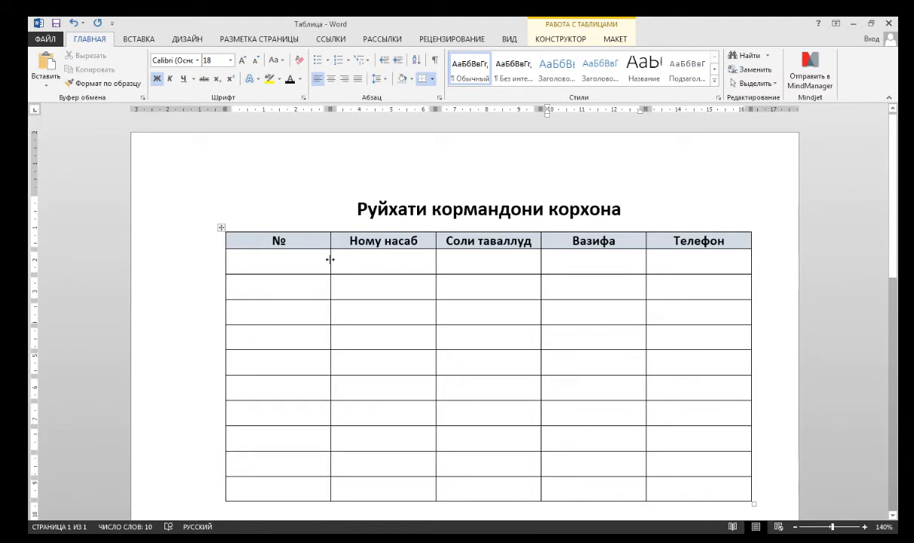
{"action": "left_click_drag", "start_coordinate": [330, 260], "coordinate": [267, 262]}
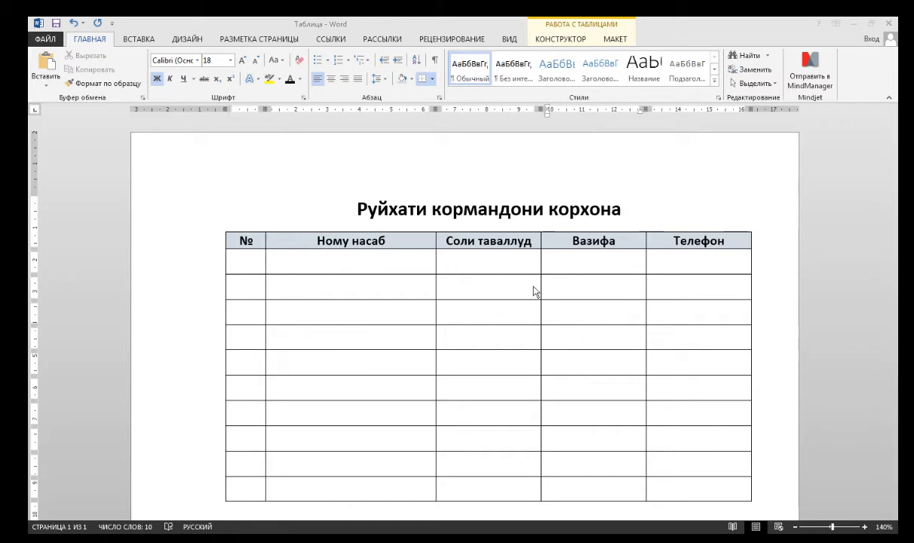
{"action": "left_click", "coordinate": [589, 294]}
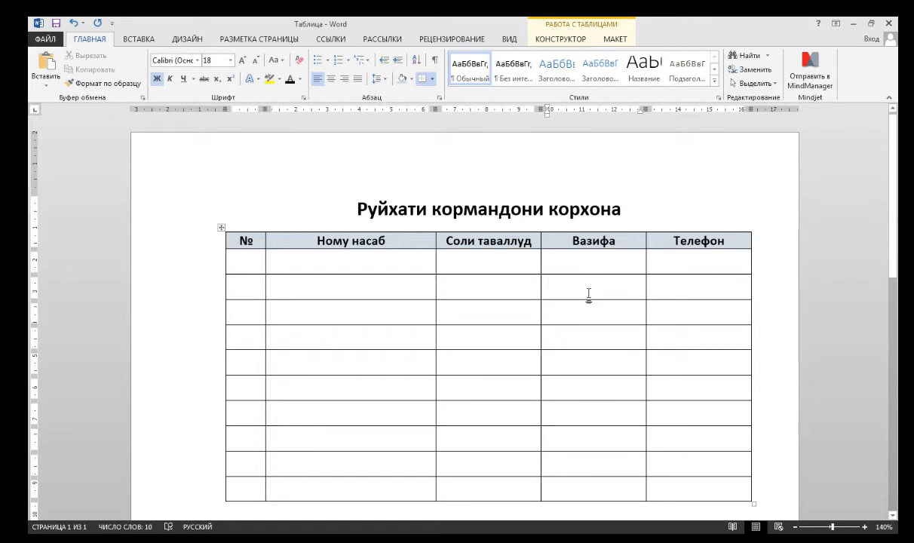
{"action": "key", "text": "ctrl+z"}
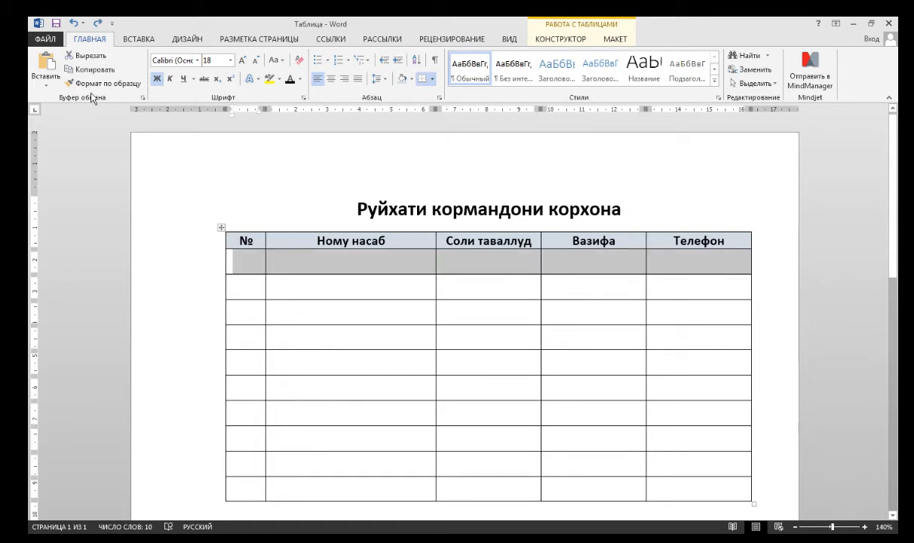
Enter number 1 and the first employee's full name in the first data row.
{"action": "left_click", "coordinate": [246, 264]}
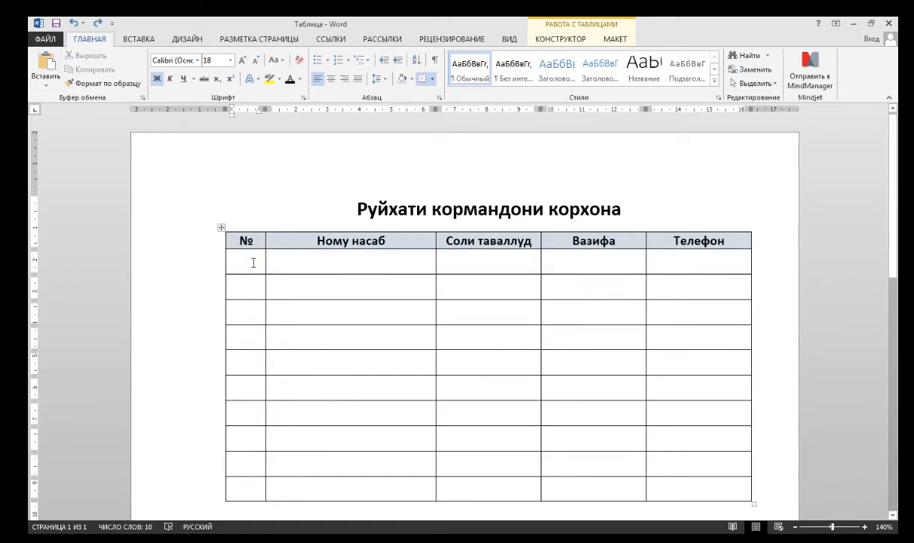
{"action": "type", "text": "1"}
{"action": "left_click", "coordinate": [287, 270]}
{"action": "type", "text": "А"}
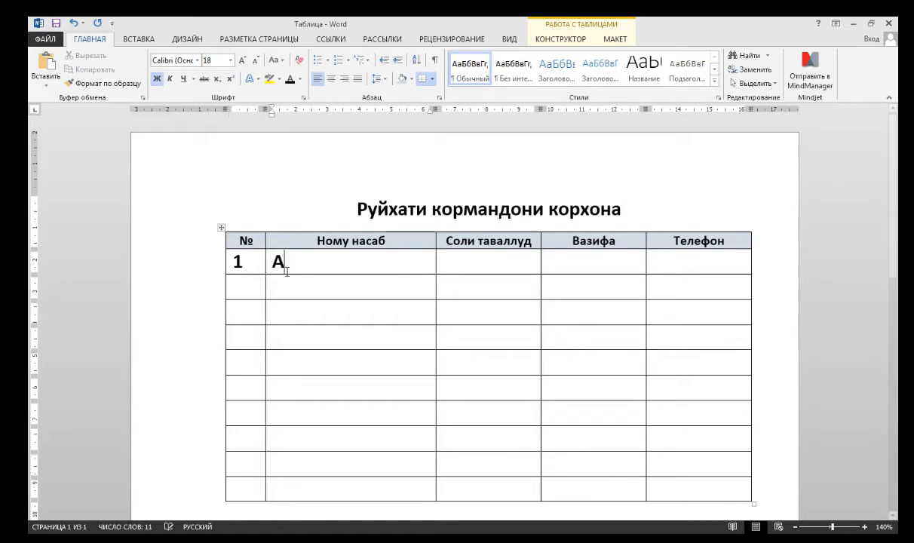
{"action": "key", "text": "alt"}
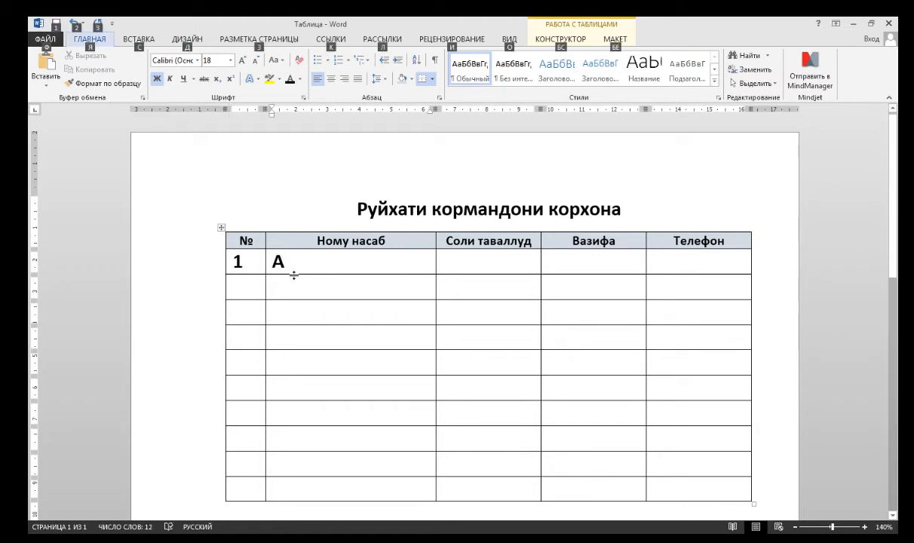
{"action": "left_click", "coordinate": [291, 267]}
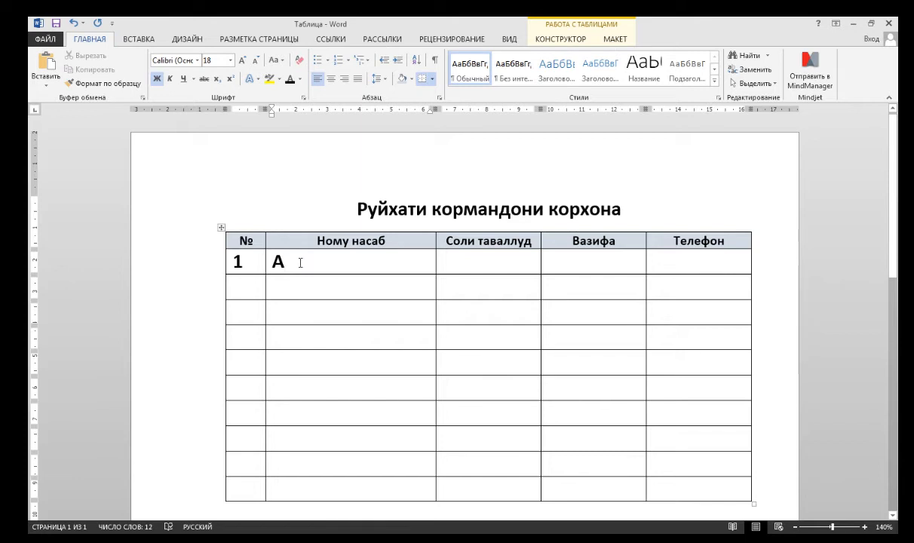
{"action": "type", "text": "ҳадов Салим"}
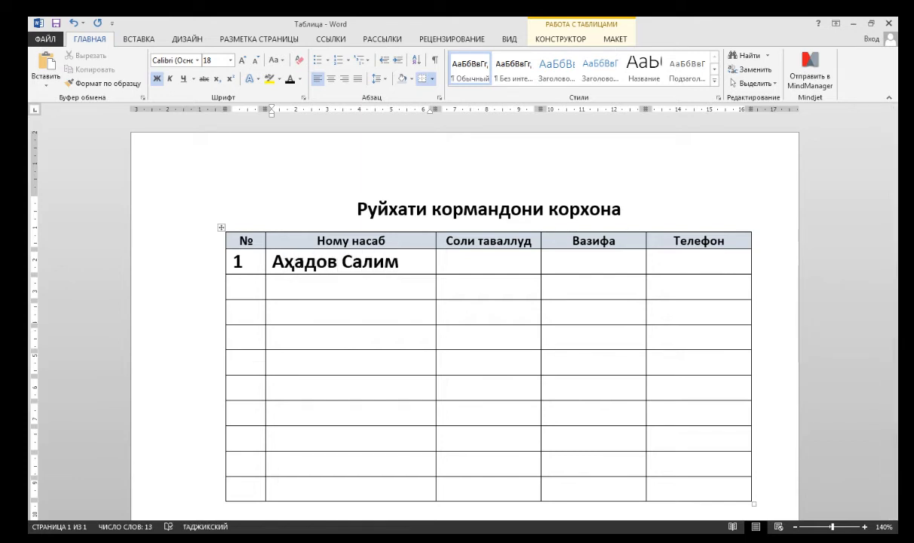
Fill the first row's birth year 1993, position "Муҳандис" and the employee's phone number.
{"action": "key", "text": "Tab"}
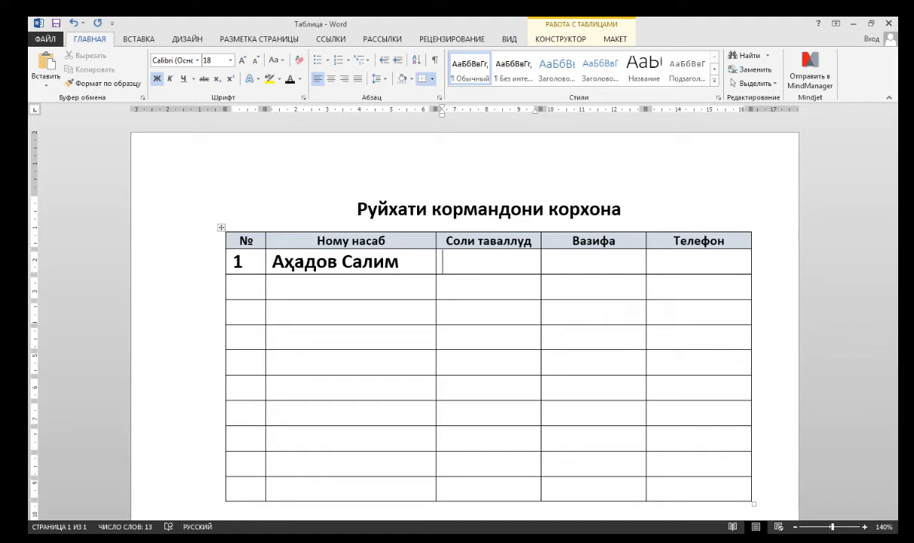
{"action": "type", "text": "1993"}
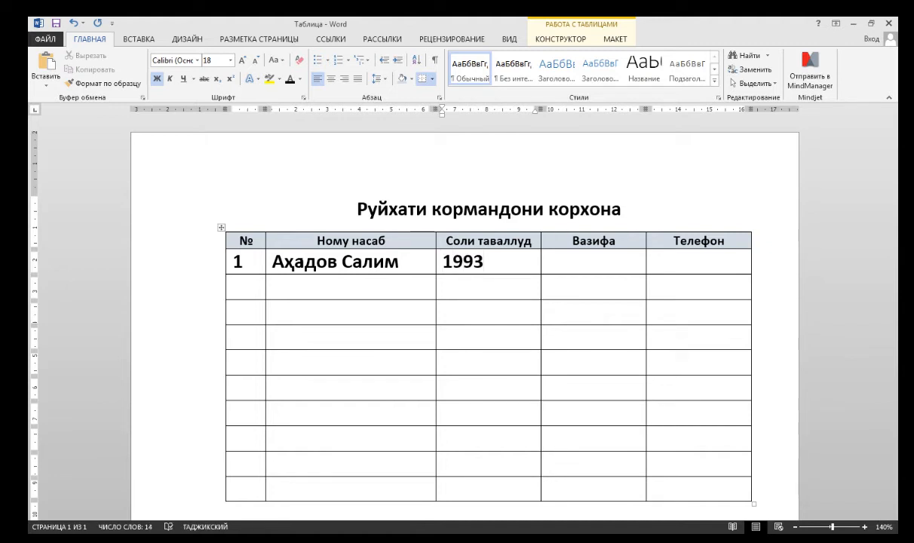
{"action": "key", "text": "Tab"}
{"action": "type", "text": "Му"}
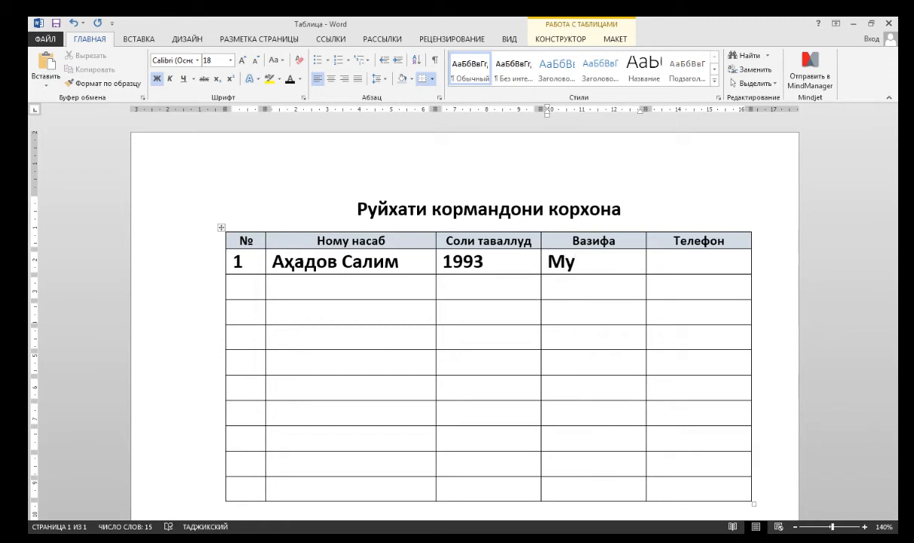
{"action": "type", "text": "ҳандис"}
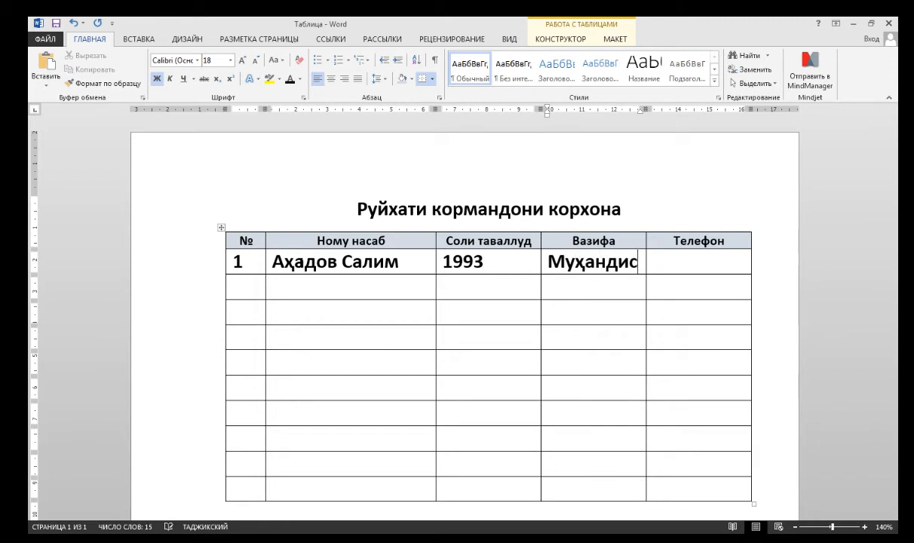
{"action": "key", "text": "Tab"}
{"action": "type", "text": "12345"}
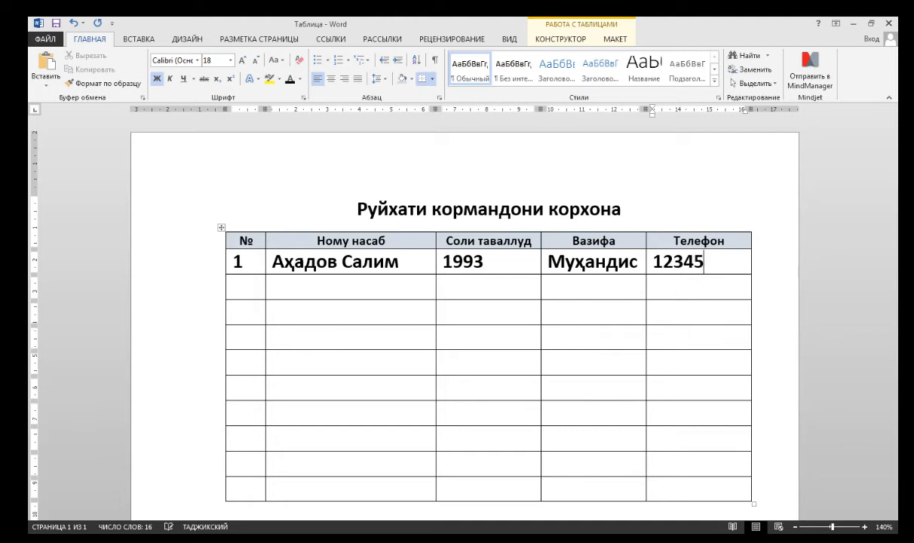
{"action": "key", "text": "Tab"}
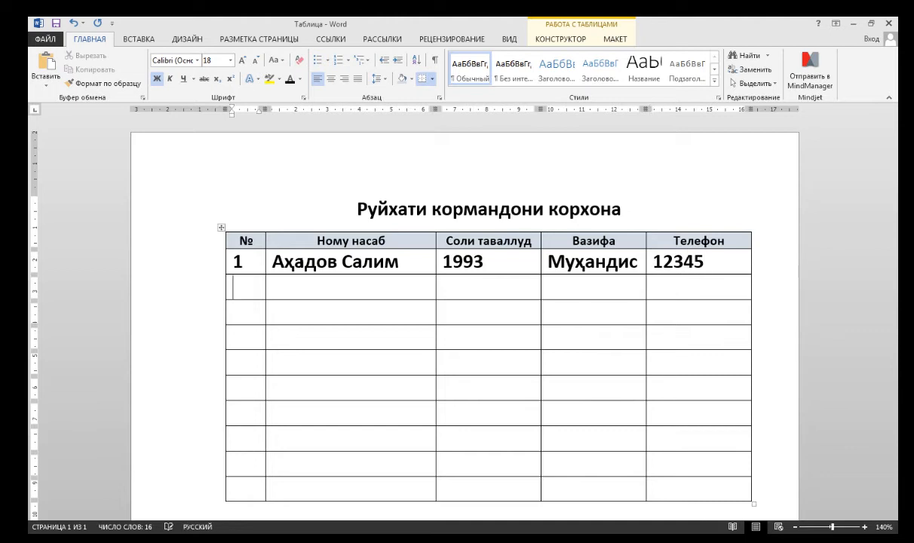
Enter number 2 and the second employee's full name in the next row.
{"action": "type", "text": "2"}
{"action": "key", "text": "Tab"}
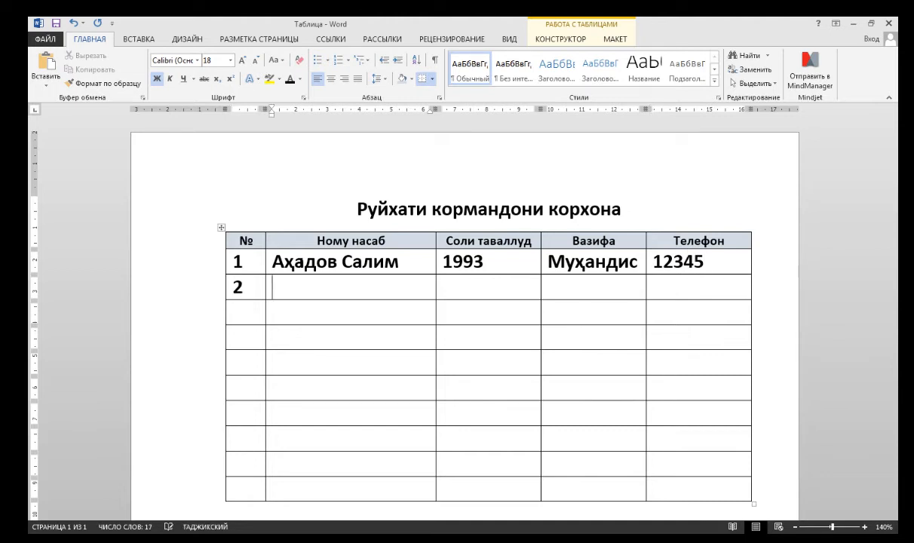
{"action": "key", "text": "alt+shift"}
{"action": "type", "text": "Са"}
{"action": "key", "text": "alt+shift"}
{"action": "type", "text": "ломов"}
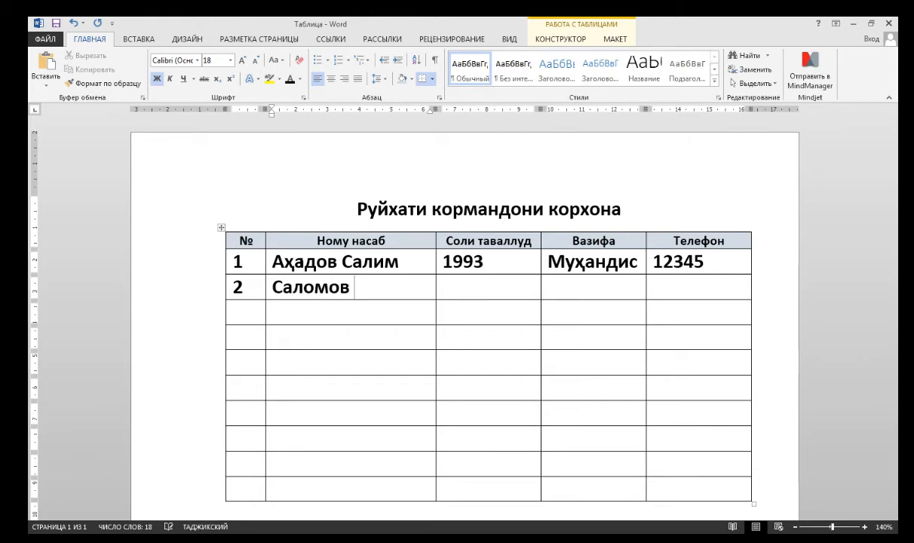
{"action": "type", "text": " Амир"}
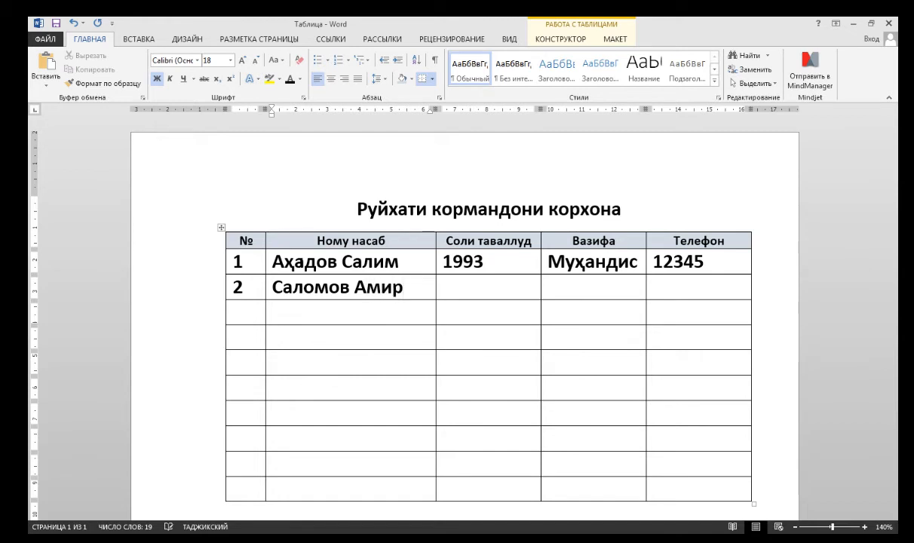
Fill the second row's birth year 1993, position "Духтур" and the employee's phone number.
{"action": "key", "text": "Tab"}
{"action": "key", "text": "alt+shift"}
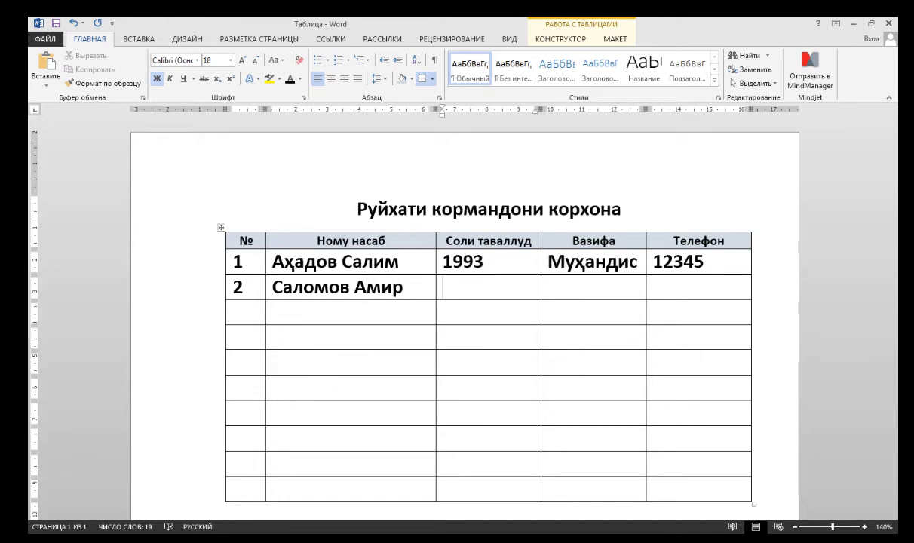
{"action": "type", "text": "1993"}
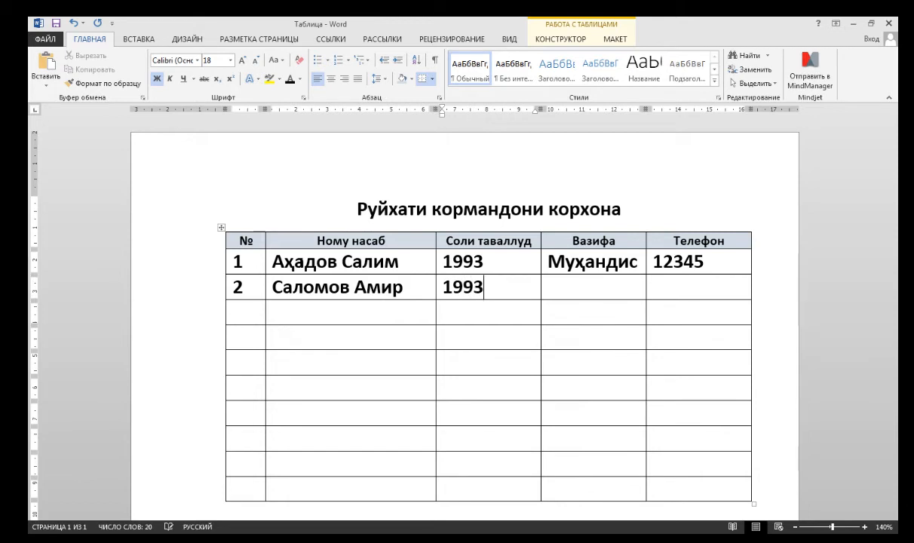
{"action": "key", "text": "Tab"}
{"action": "type", "text": "д"}
{"action": "key", "text": "alt+shift"}
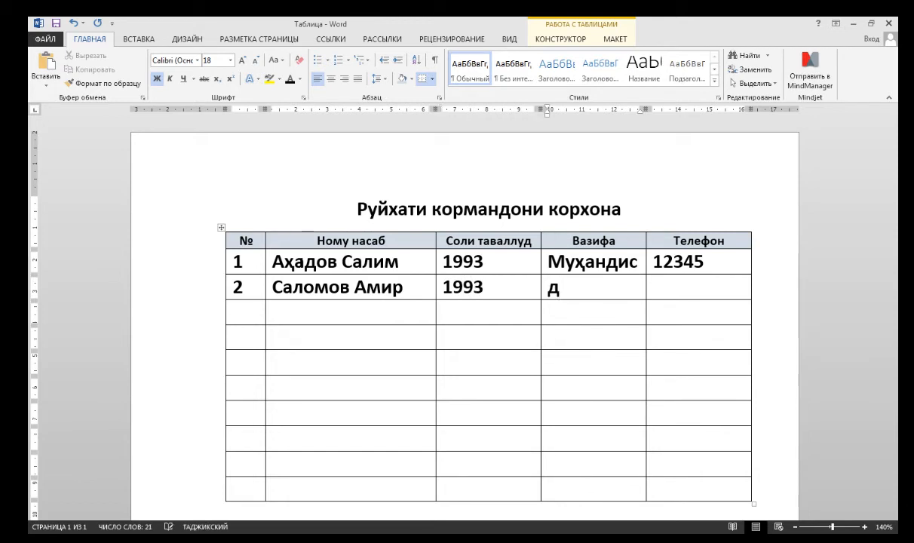
{"action": "key", "text": "BackSpace"}
{"action": "type", "text": "Духтур"}
{"action": "key", "text": "Tab"}
{"action": "type", "text": "23456"}
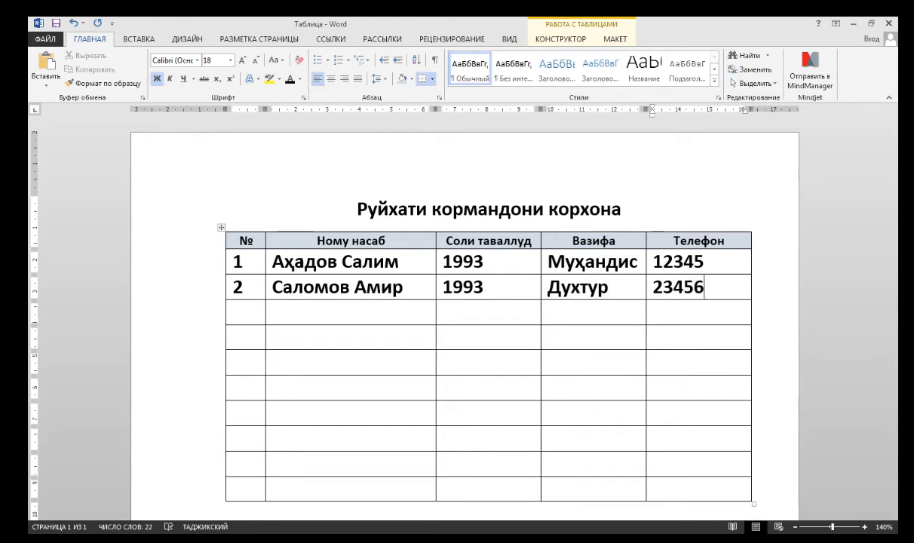
Fill the remaining rows with employee numbers, names, birth years, positions and phone numbers.
{"action": "left_click", "coordinate": [491, 310]}
{"action": "key", "text": "alt+shift"}
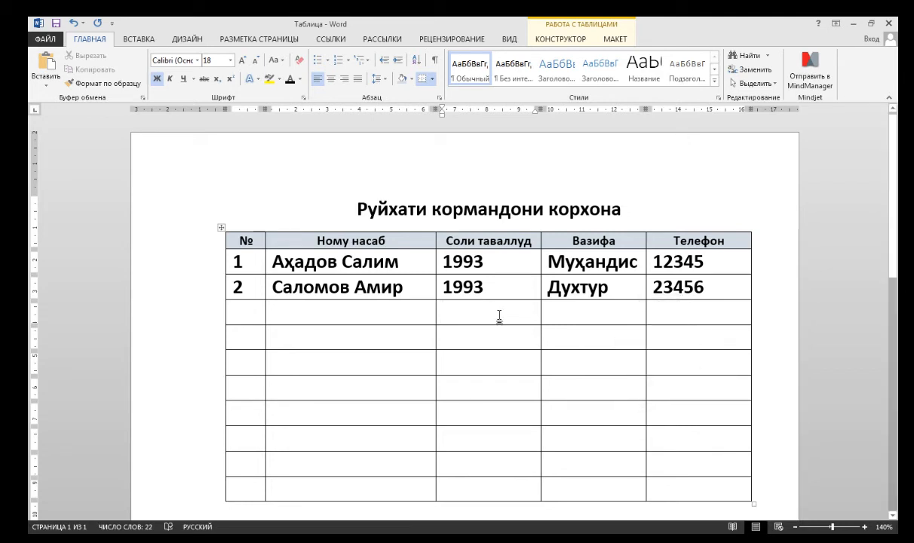
{"action": "key", "text": "Tab"}
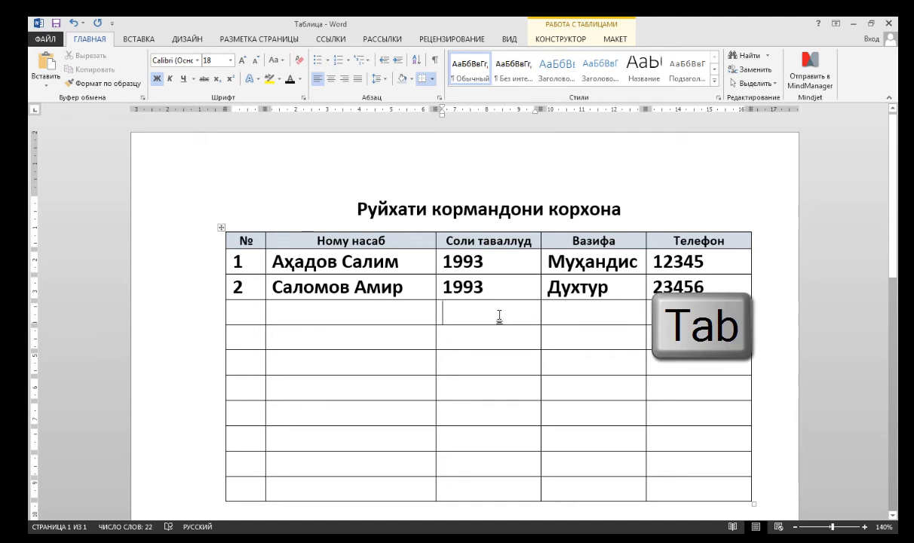
{"action": "key", "text": "Tab"}
{"action": "key", "text": "Tab"}
{"action": "key", "text": "Tab"}
{"action": "key", "text": "Tab"}
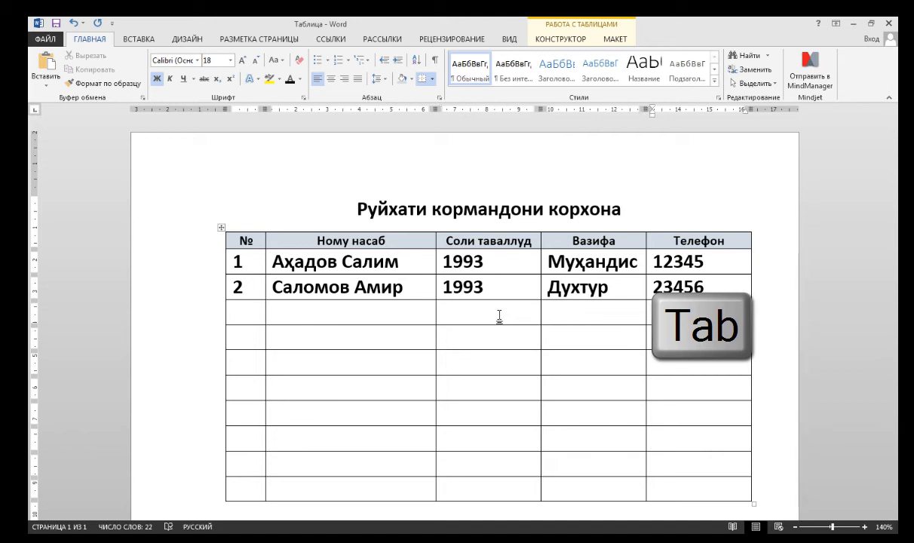
{"action": "key", "text": "Tab"}
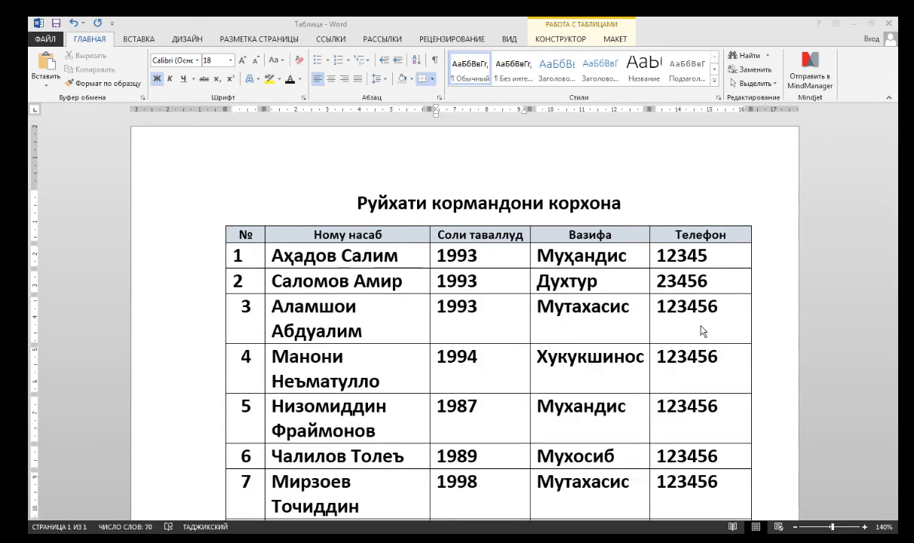
Select all employee data rows, reduce their font size to 12 pt and remove bold.
{"action": "left_click", "coordinate": [696, 330]}
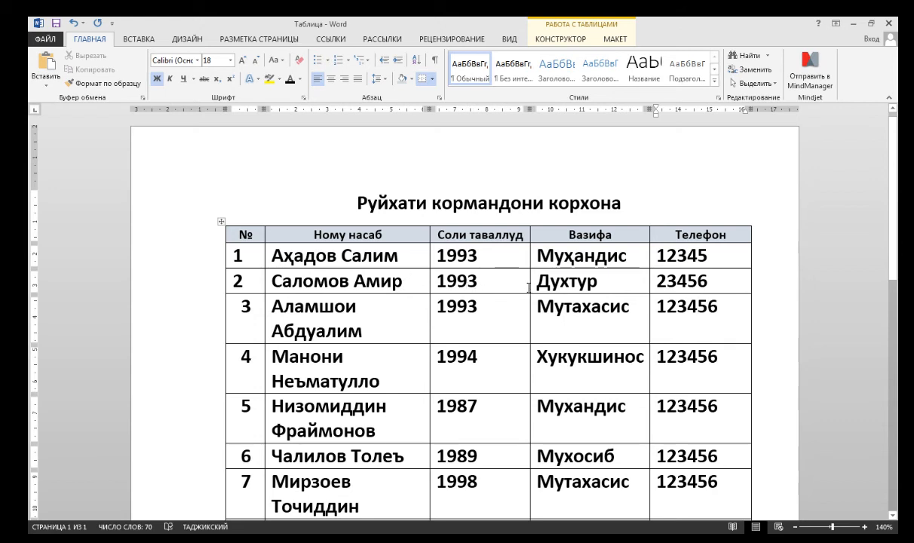
{"action": "scroll", "coordinate": [549, 294], "scroll_direction": "down", "scroll_amount": 1}
{"action": "scroll", "coordinate": [548, 292], "scroll_direction": "up", "scroll_amount": 1}
{"action": "mouse_move", "coordinate": [234, 255]}
{"action": "left_mouse_down"}
{"action": "mouse_move", "coordinate": [600, 333]}
{"action": "mouse_move", "coordinate": [709, 513]}
{"action": "mouse_move", "coordinate": [723, 480]}
{"action": "mouse_move", "coordinate": [699, 466]}
{"action": "left_mouse_up"}
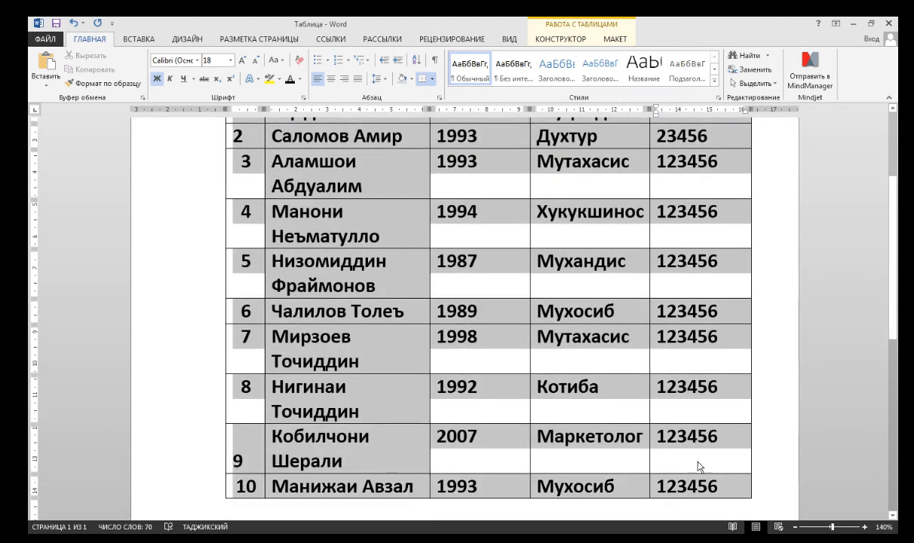
{"action": "left_click", "coordinate": [257, 60]}
{"action": "left_click", "coordinate": [256, 61]}
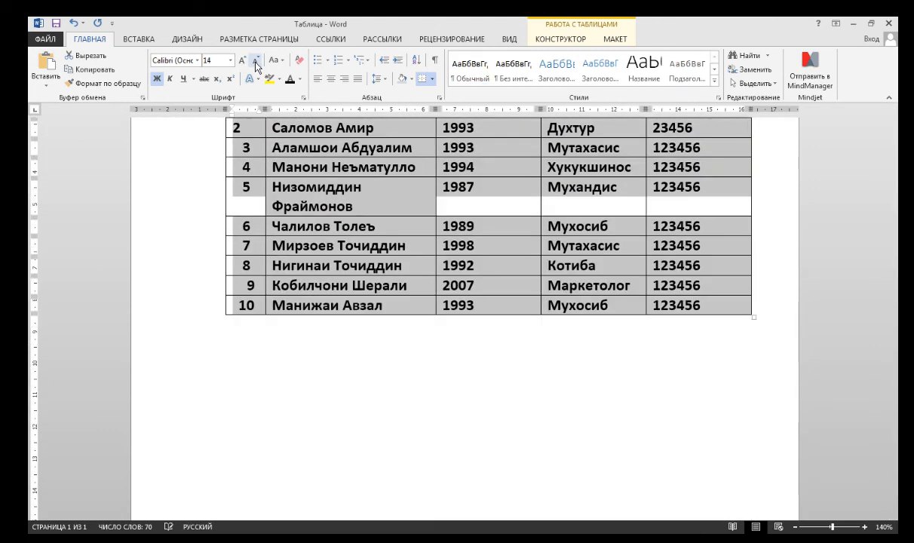
{"action": "left_click", "coordinate": [256, 60]}
{"action": "scroll", "coordinate": [312, 207], "scroll_direction": "up", "scroll_amount": 3}
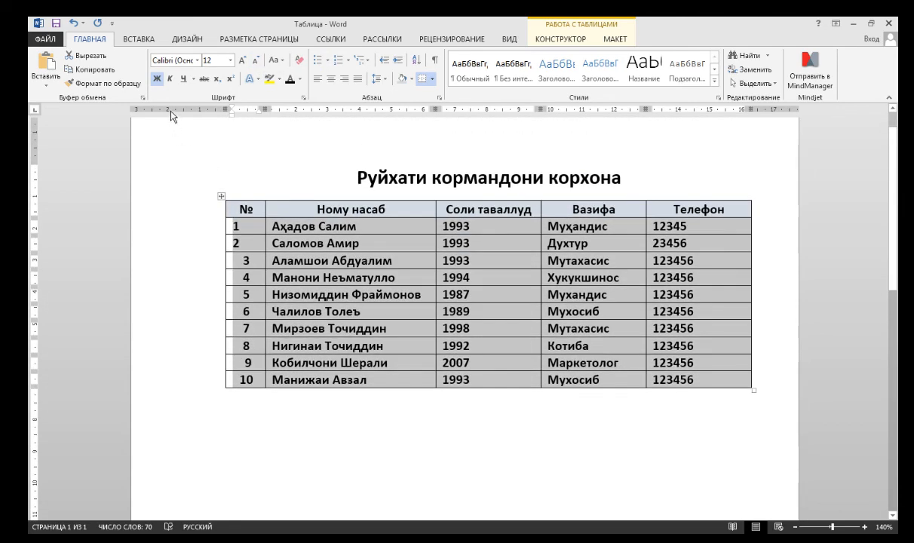
{"action": "left_click", "coordinate": [157, 78]}
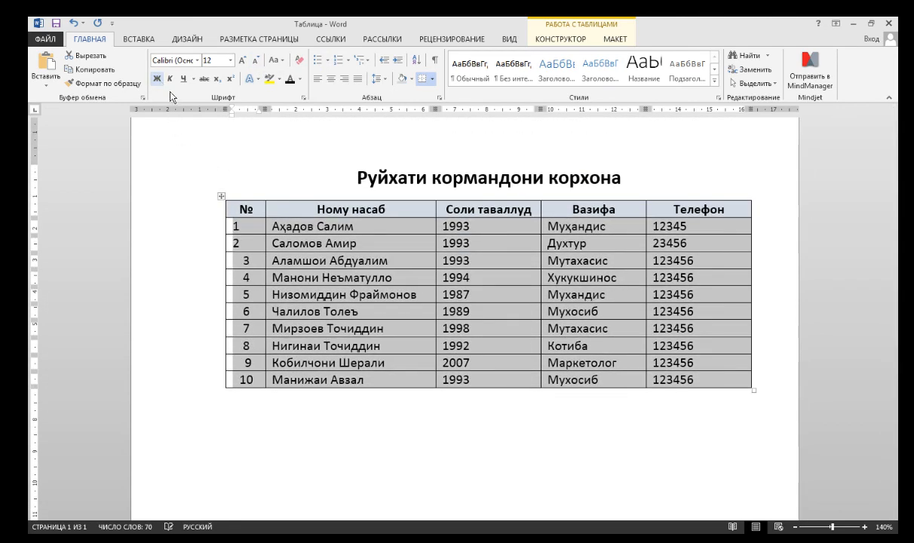
{"action": "left_click", "coordinate": [390, 294]}
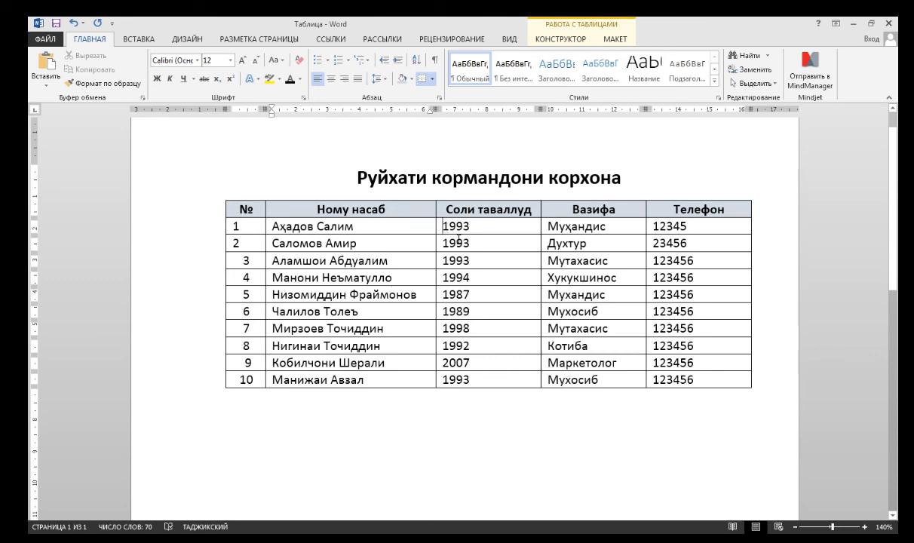
Center-align the birth year entries in all employee rows.
{"action": "left_click_drag", "start_coordinate": [444, 225], "coordinate": [491, 381]}
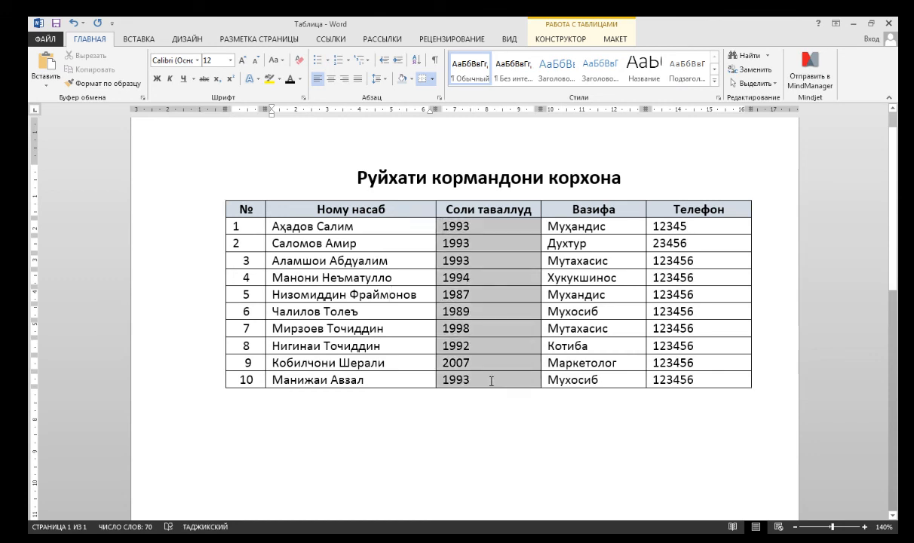
{"action": "left_click", "coordinate": [329, 79]}
{"action": "left_click", "coordinate": [657, 472]}
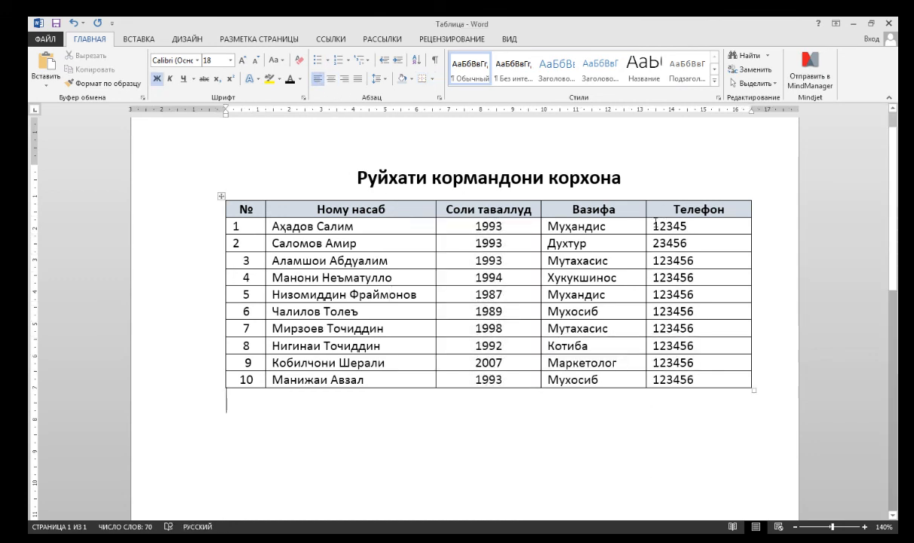
Center-align the phone number entries in all employee rows.
{"action": "left_click_drag", "start_coordinate": [657, 226], "coordinate": [661, 381]}
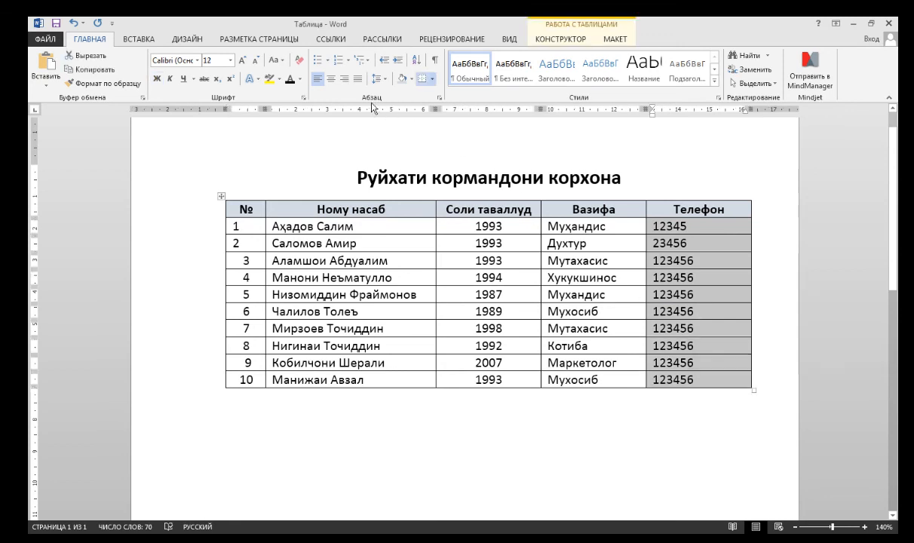
{"action": "left_click", "coordinate": [329, 79]}
{"action": "left_click", "coordinate": [485, 426]}
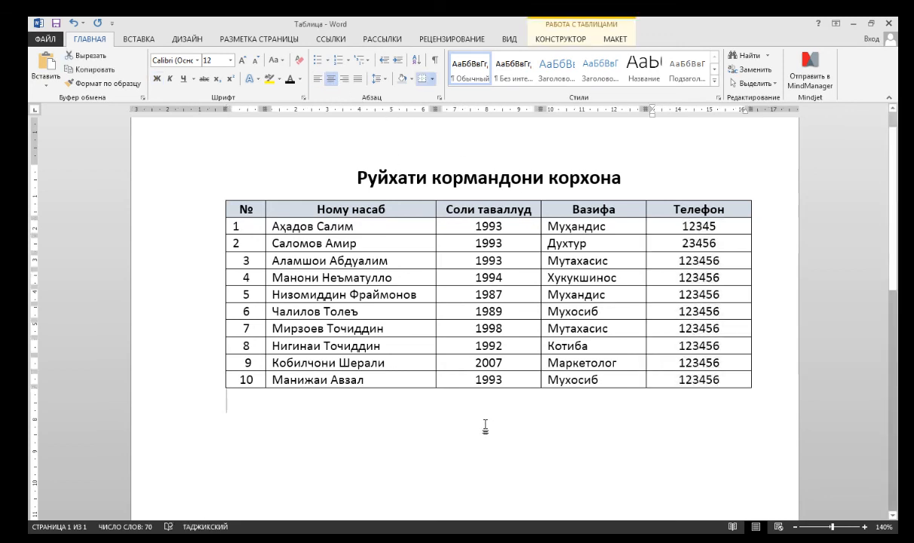
Center-align the employee numbers in the № column.
{"action": "left_click_drag", "start_coordinate": [236, 229], "coordinate": [245, 379]}
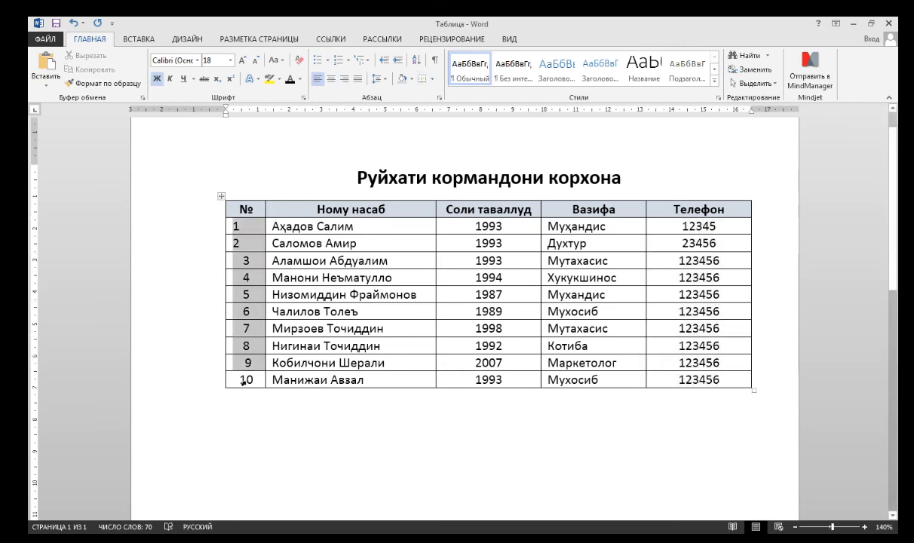
{"action": "left_click", "coordinate": [330, 78]}
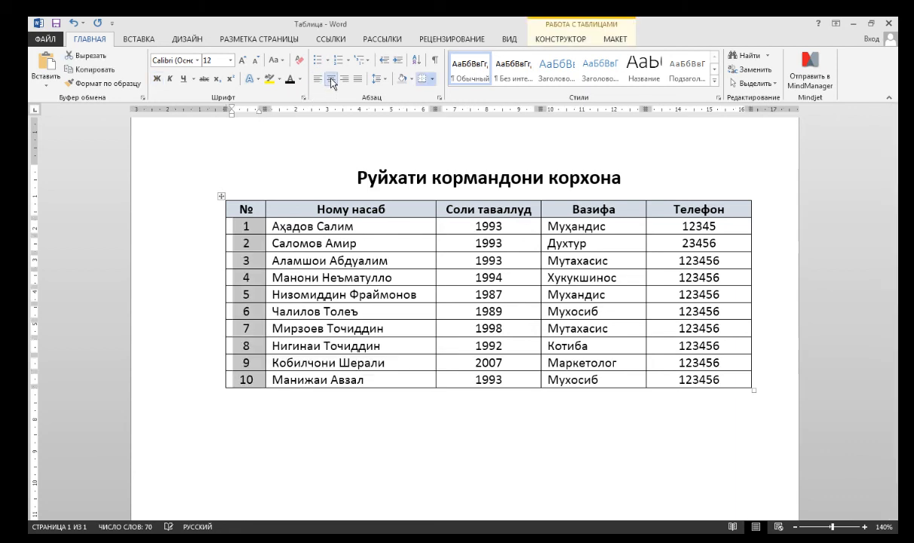
{"action": "left_click", "coordinate": [492, 438]}
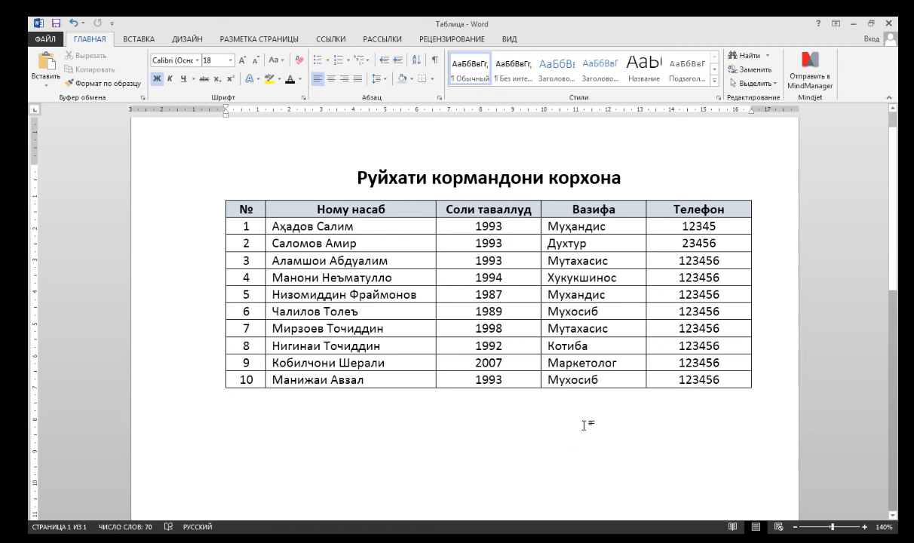
Add six empty rows at the end of the table after the last employee.
{"action": "left_click", "coordinate": [733, 380]}
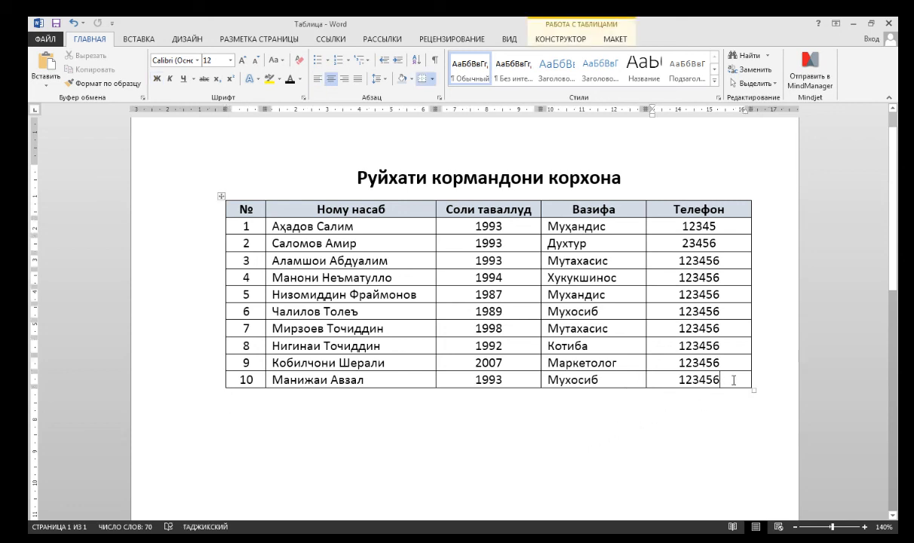
{"action": "key", "text": "Tab"}
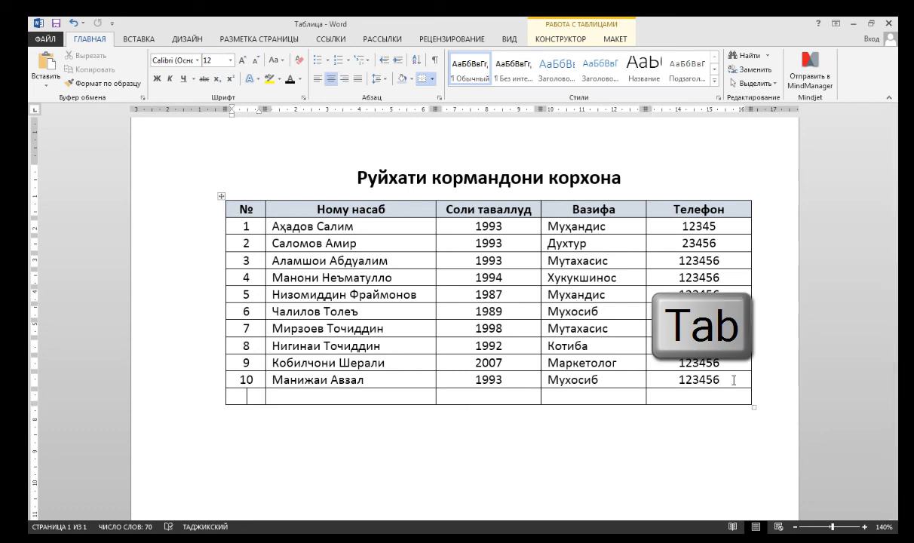
{"action": "key", "text": "Tab"}
{"action": "key", "text": "Tab"}
{"action": "key", "text": "Tab"}
{"action": "key", "text": "Tab"}
{"action": "key", "text": "Tab"}
{"action": "key", "text": "Tab"}
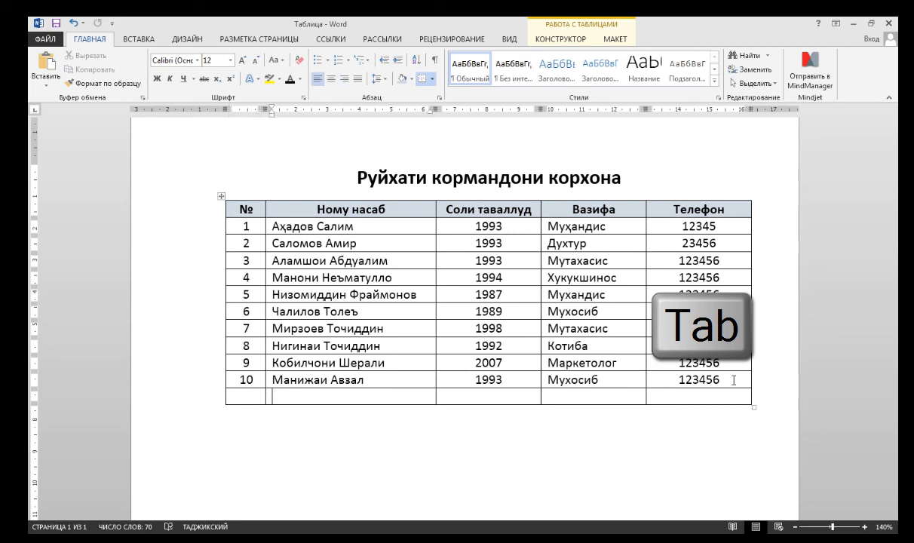
{"action": "key", "text": "Tab"}
{"action": "key", "text": "Tab"}
{"action": "key", "text": "Tab"}
{"action": "key", "text": "Tab"}
{"action": "key", "text": "Tab"}
{"action": "key", "text": "Tab"}
{"action": "key", "text": "Tab"}
{"action": "key", "text": "Tab"}
{"action": "key", "text": "Tab"}
{"action": "key", "text": "Tab"}
{"action": "key", "text": "Tab"}
{"action": "key", "text": "Tab"}
{"action": "key", "text": "Tab"}
{"action": "key", "text": "Tab"}
{"action": "key", "text": "Tab"}
{"action": "key", "text": "Tab"}
{"action": "key", "text": "Tab"}
{"action": "key", "text": "Tab"}
{"action": "key", "text": "Tab"}
{"action": "key", "text": "Tab"}
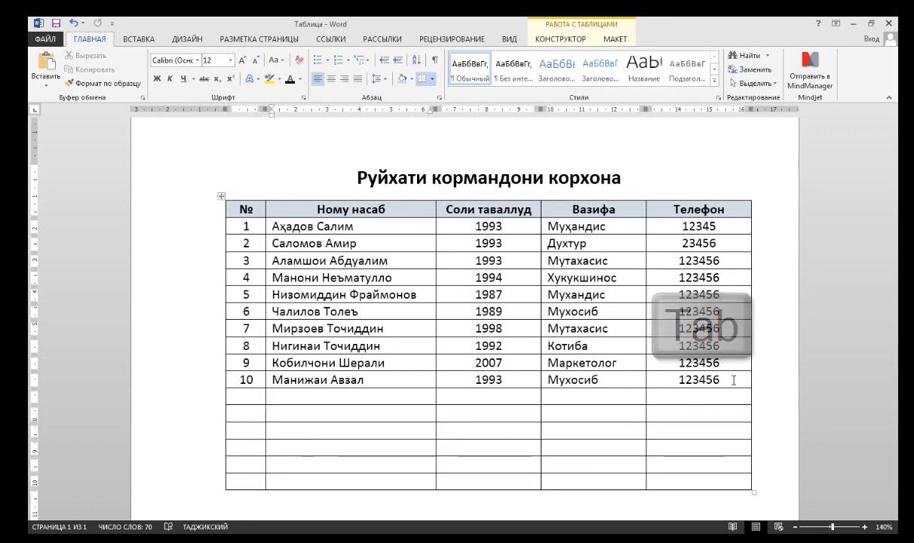
{"action": "scroll", "coordinate": [501, 484], "scroll_direction": "down", "scroll_amount": 1}
{"action": "left_click", "coordinate": [501, 484]}
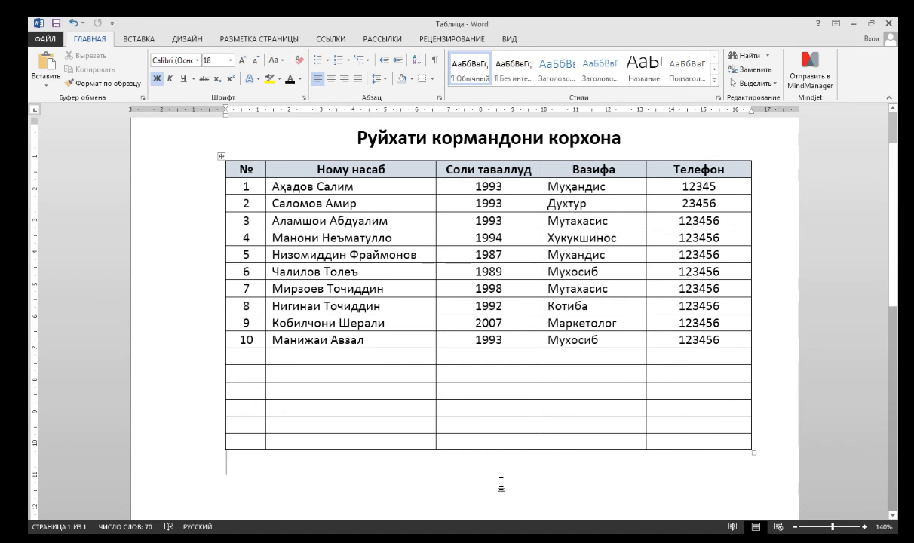